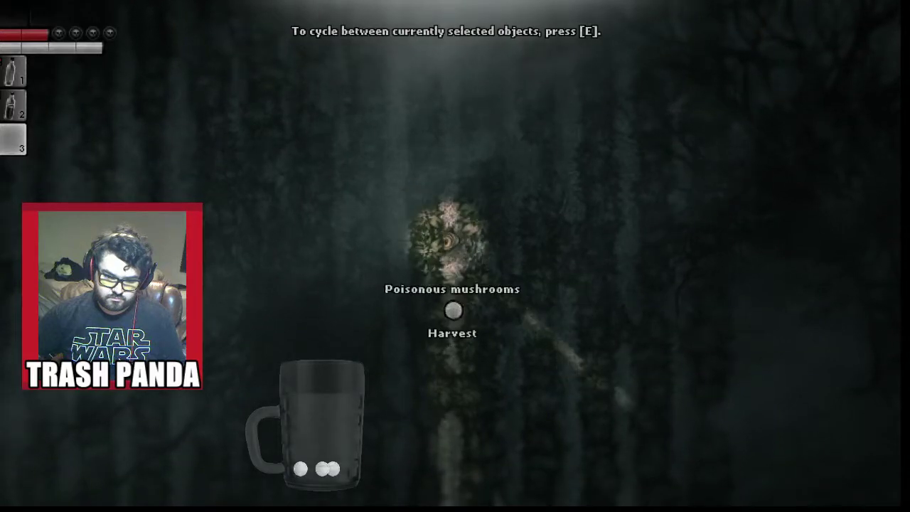
# - Harvest the poisonous mushrooms and start walking north into the tall grass
pyautogui.press('e')
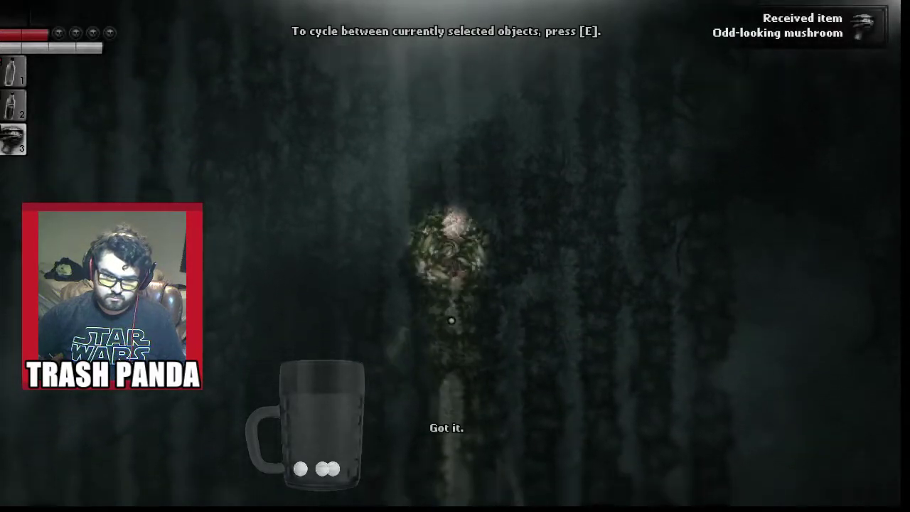
pyautogui.press('w')
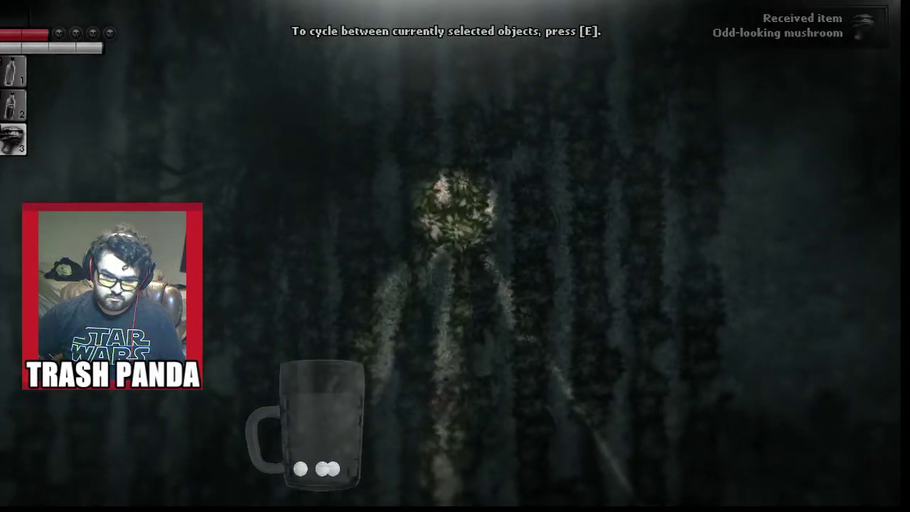
pyautogui.press('w')
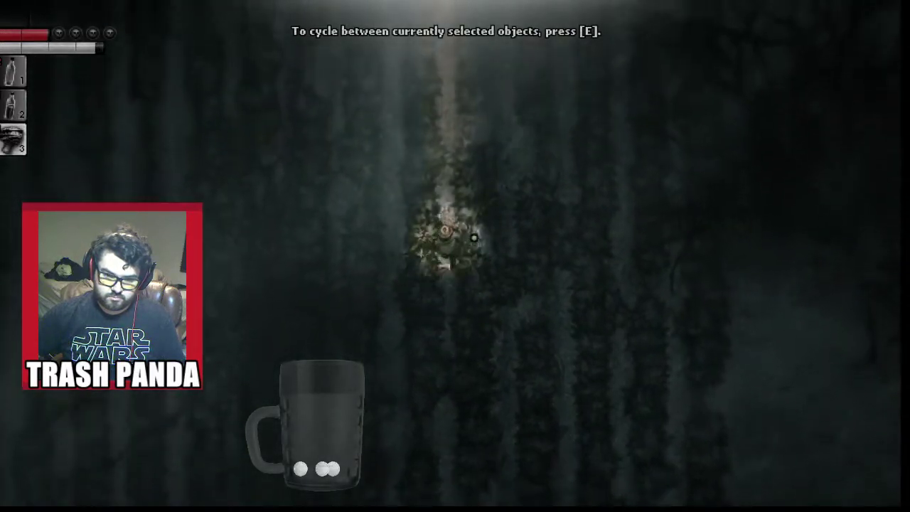
pyautogui.press('w')
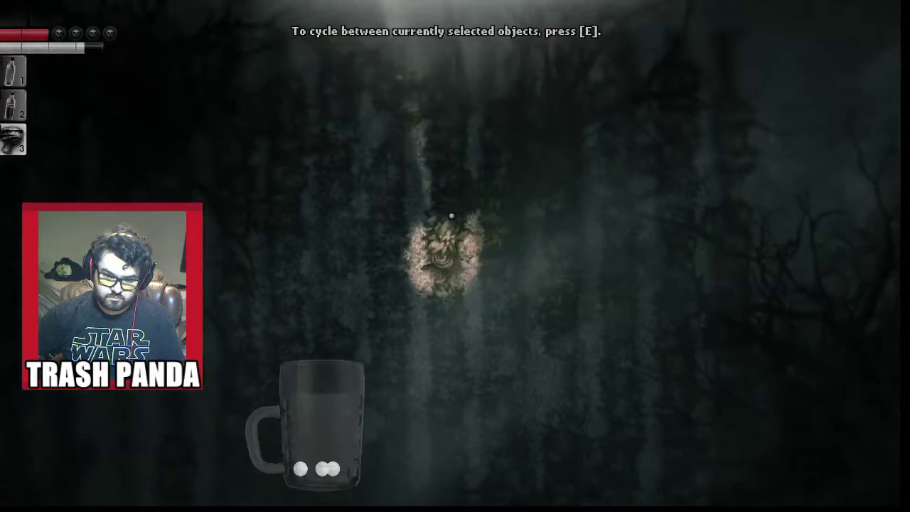
pyautogui.press('w')
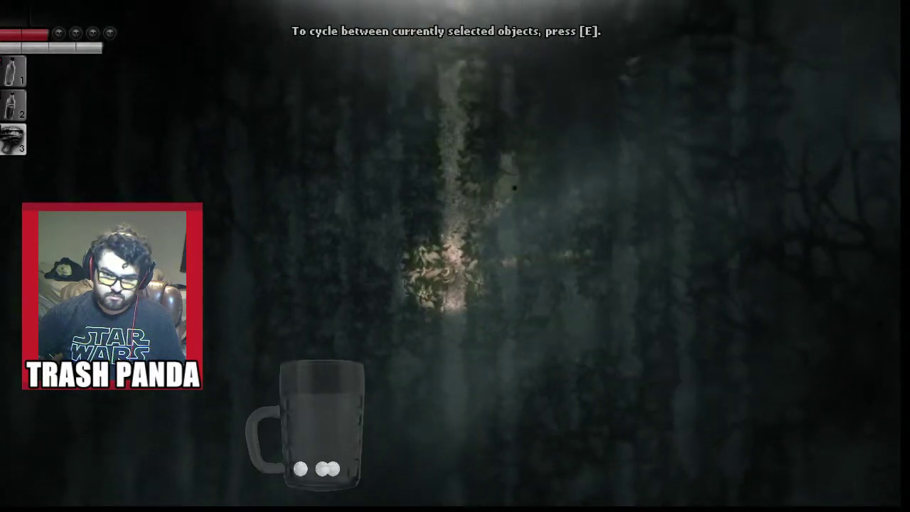
pyautogui.press('w')
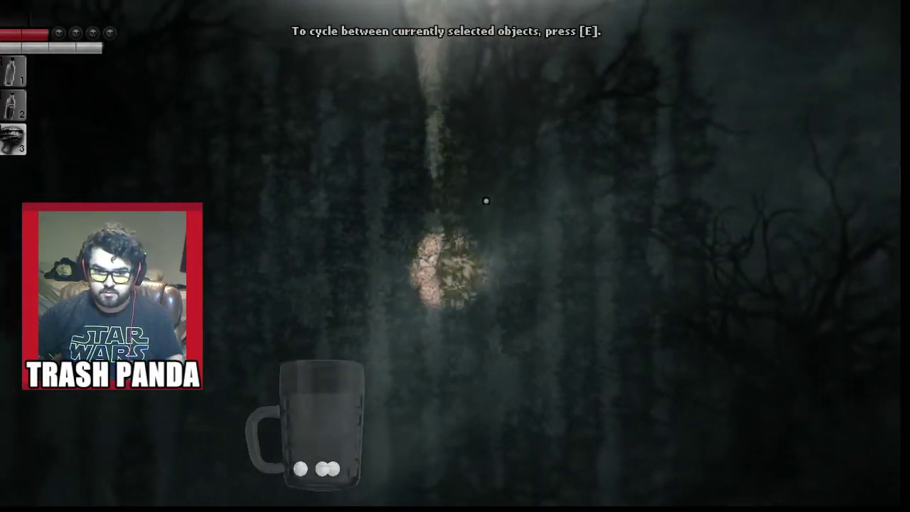
# - Push further up through the grass and begin harvesting the next mushroom patch
pyautogui.press('w')
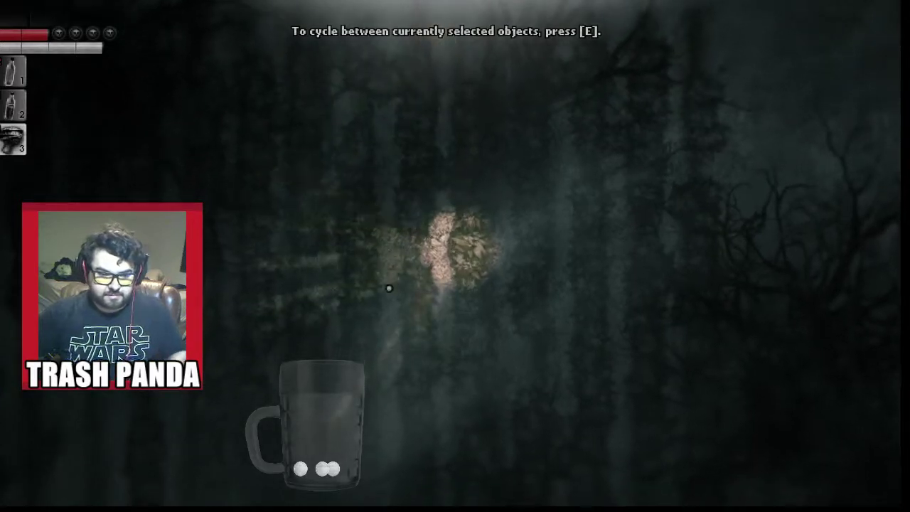
pyautogui.press('w')
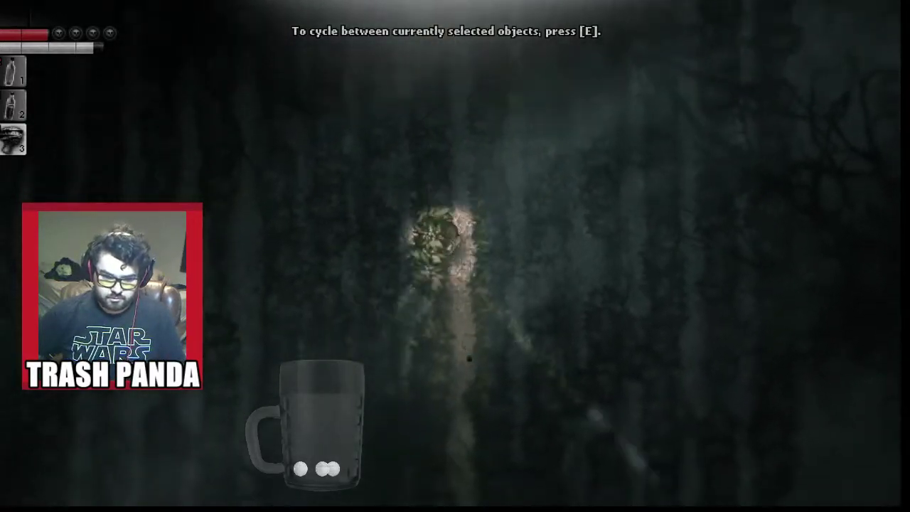
pyautogui.press('w')
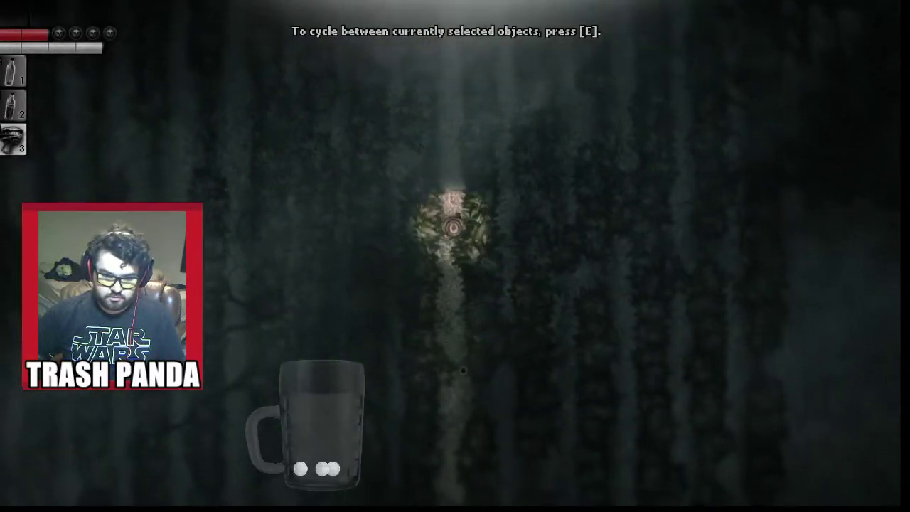
pyautogui.press('w')
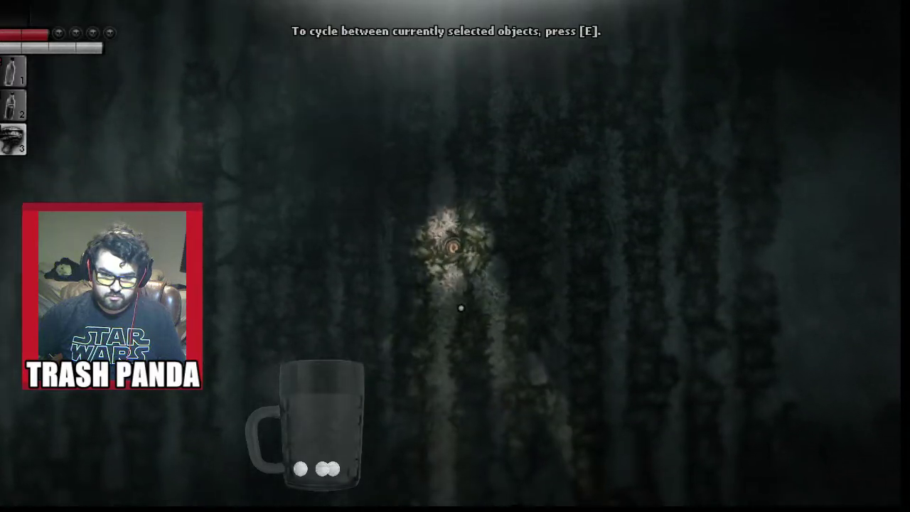
pyautogui.press('w')
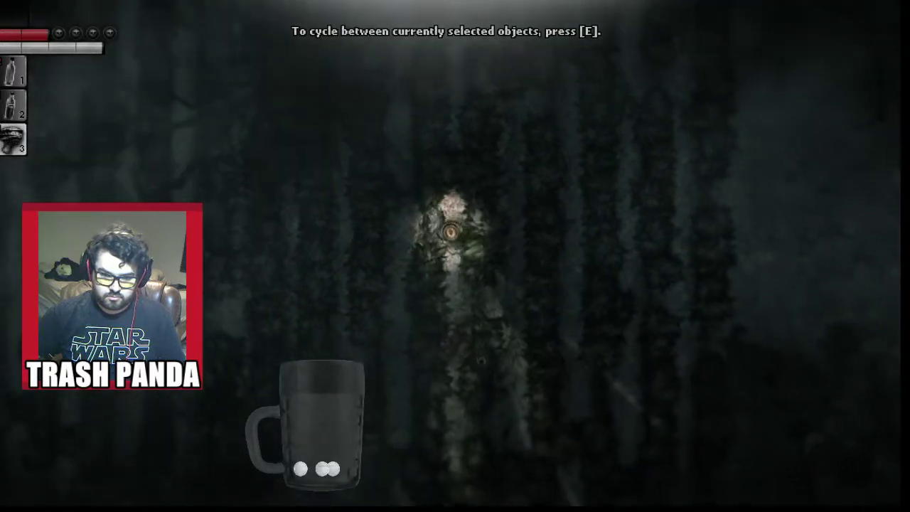
pyautogui.click(455, 318)
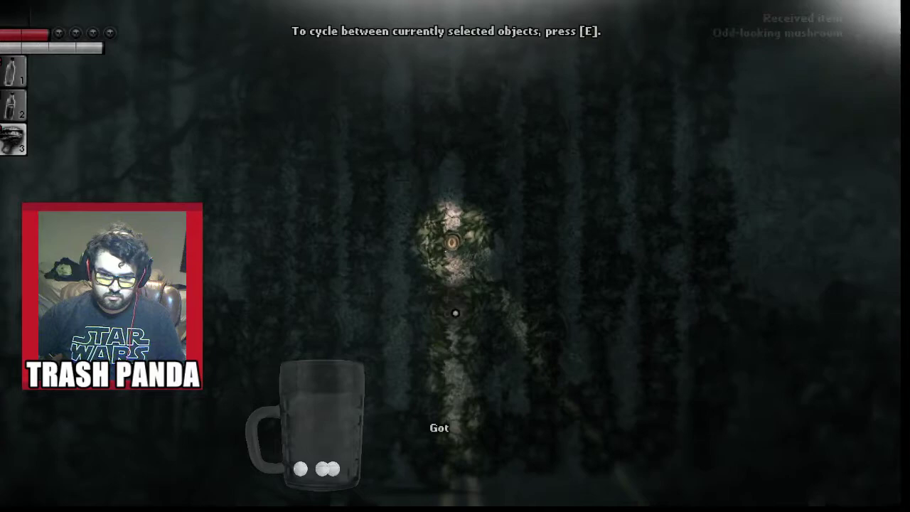
# - Wander down toward the fence and path, then turn back upward
pyautogui.press('s')
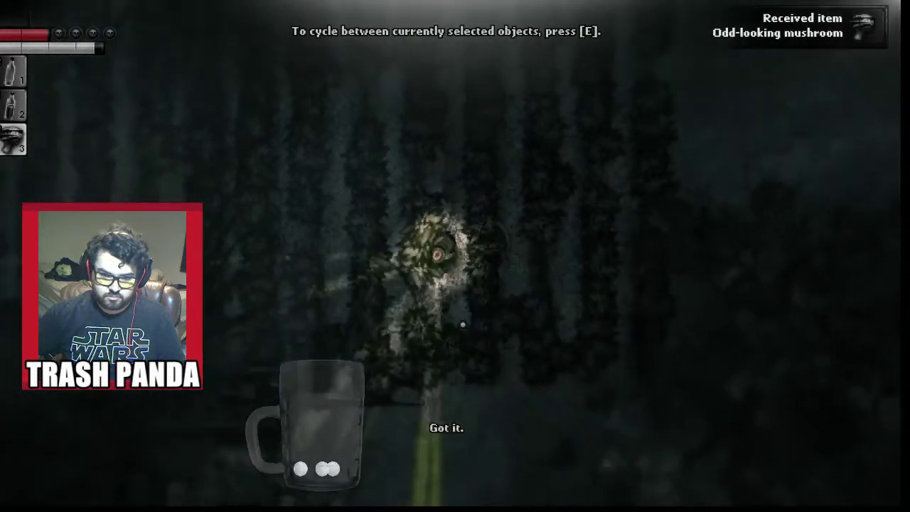
pyautogui.press('w')
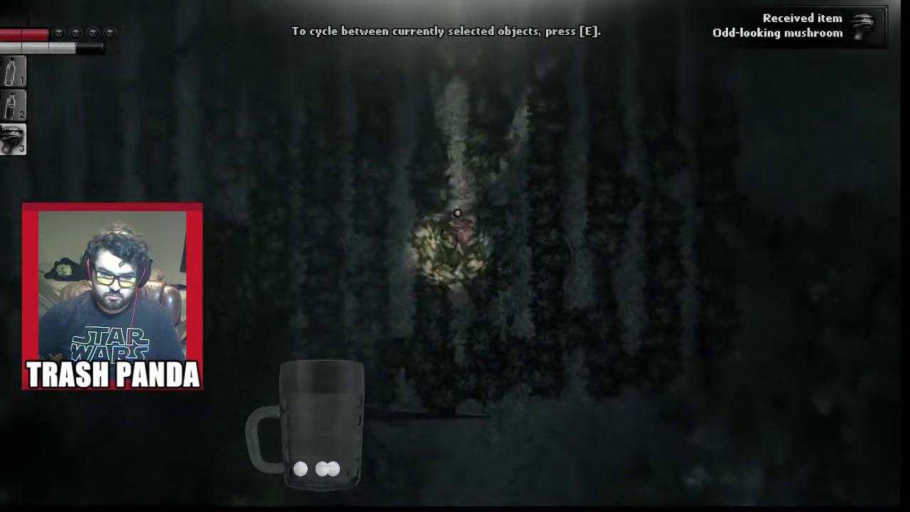
pyautogui.press('s')
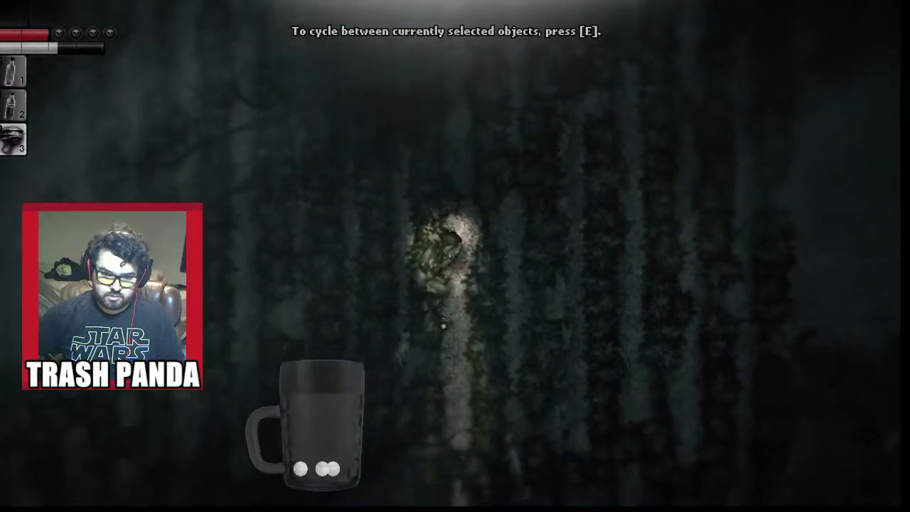
pyautogui.press('s')
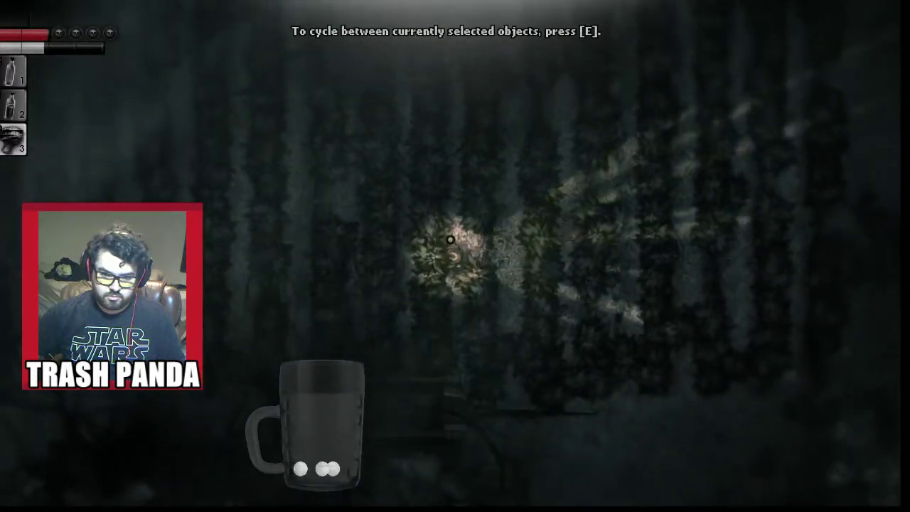
pyautogui.press('w')
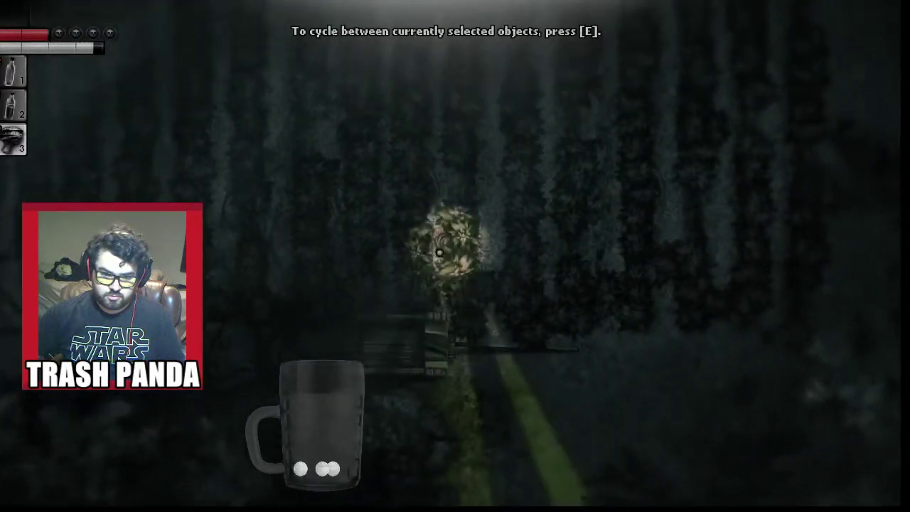
# - Walk north across the dark field toward the trees
pyautogui.press('w')
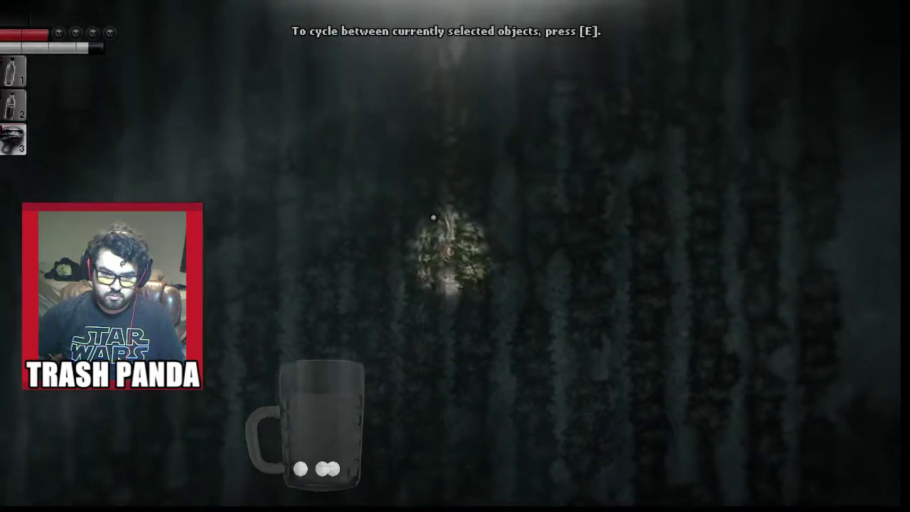
pyautogui.press('w')
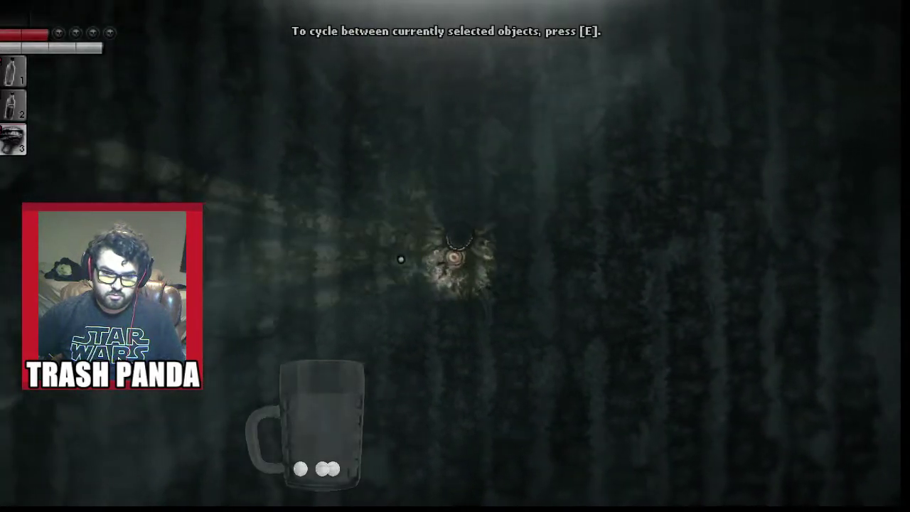
pyautogui.press('w')
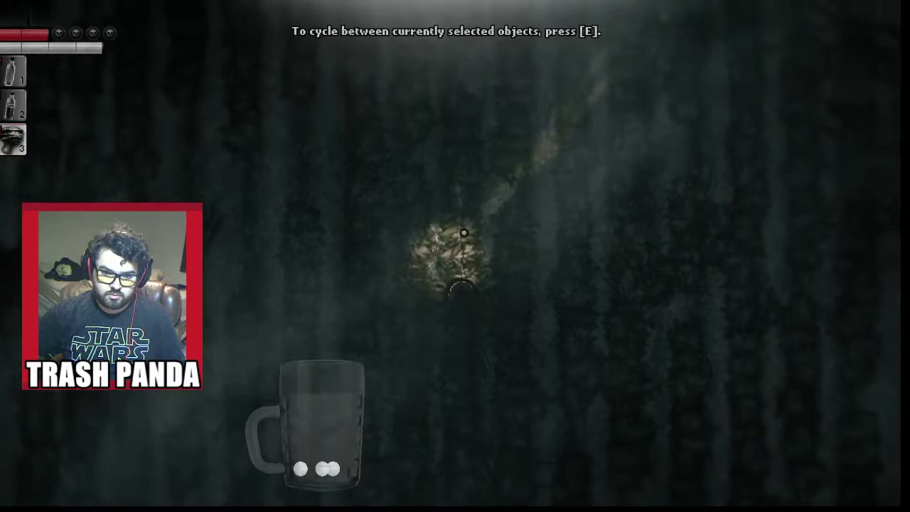
pyautogui.press('w')
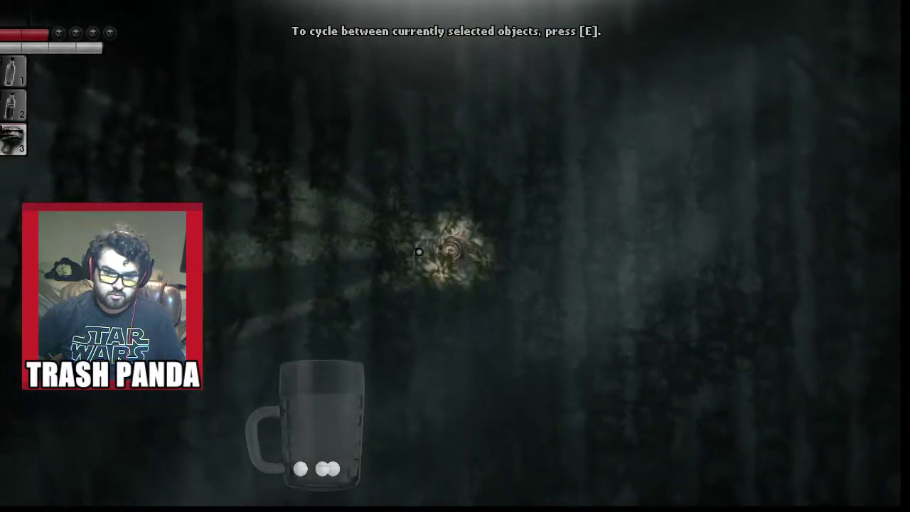
pyautogui.press('w')
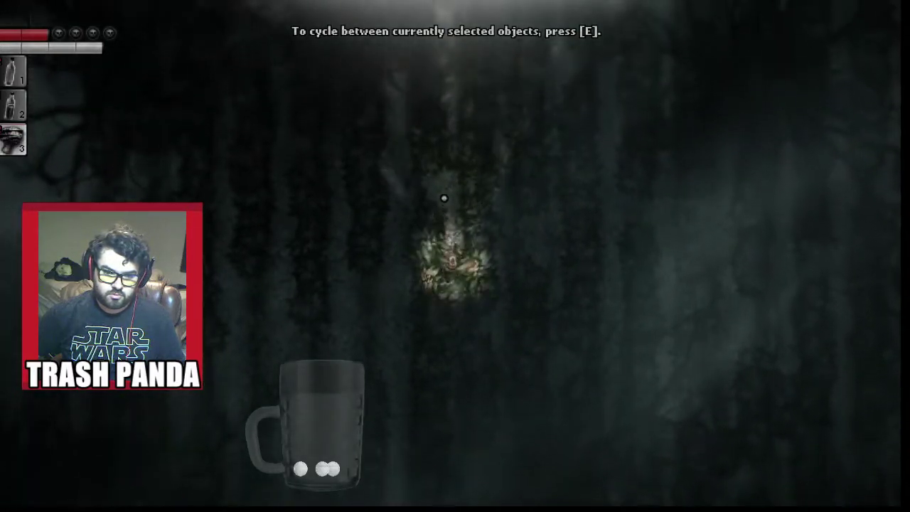
pyautogui.press('w')
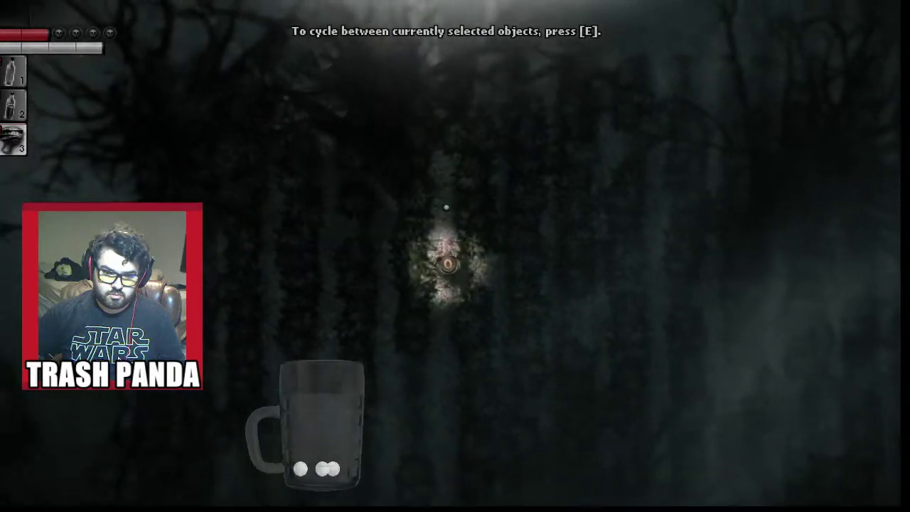
pyautogui.press('w')
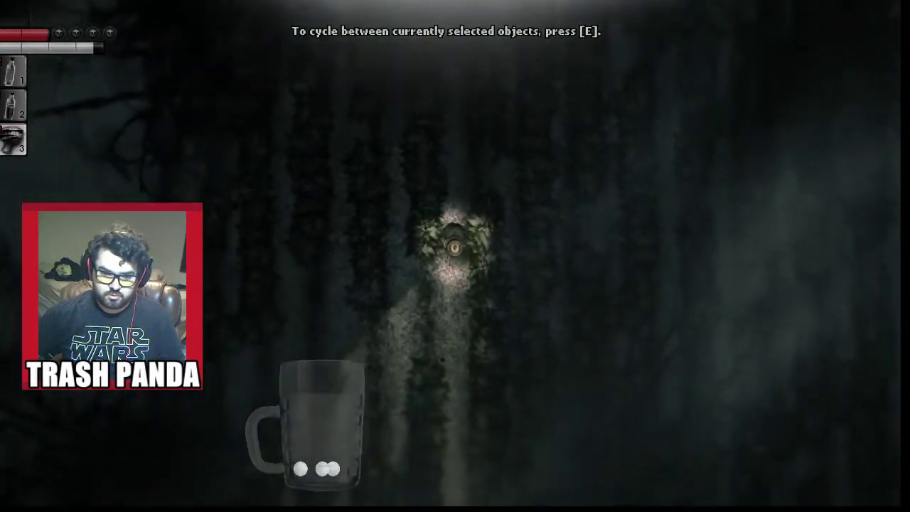
pyautogui.press('w')
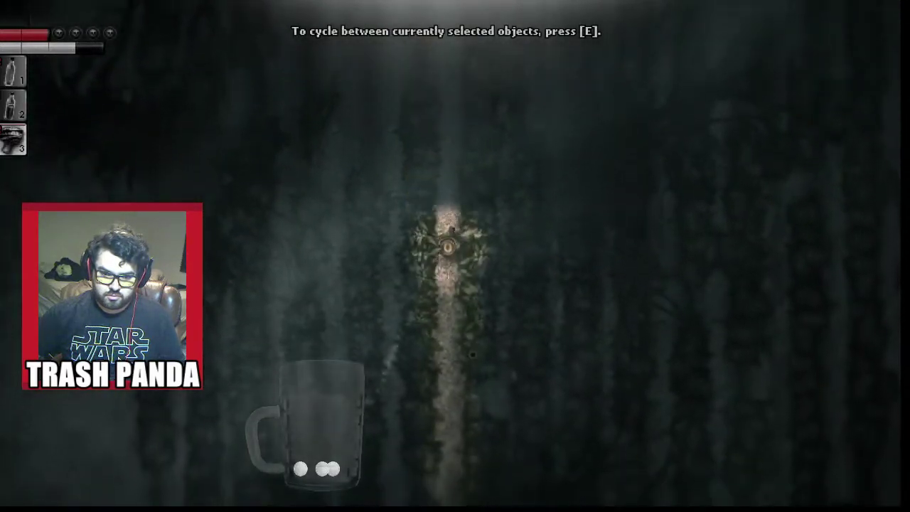
pyautogui.press('w')
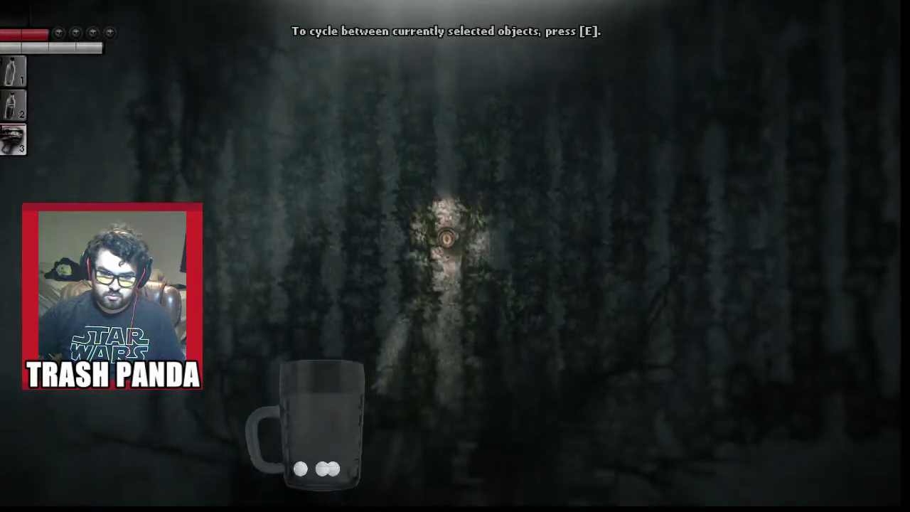
# - Continue through the grass patch and crop rows toward the lit area
pyautogui.press('w')
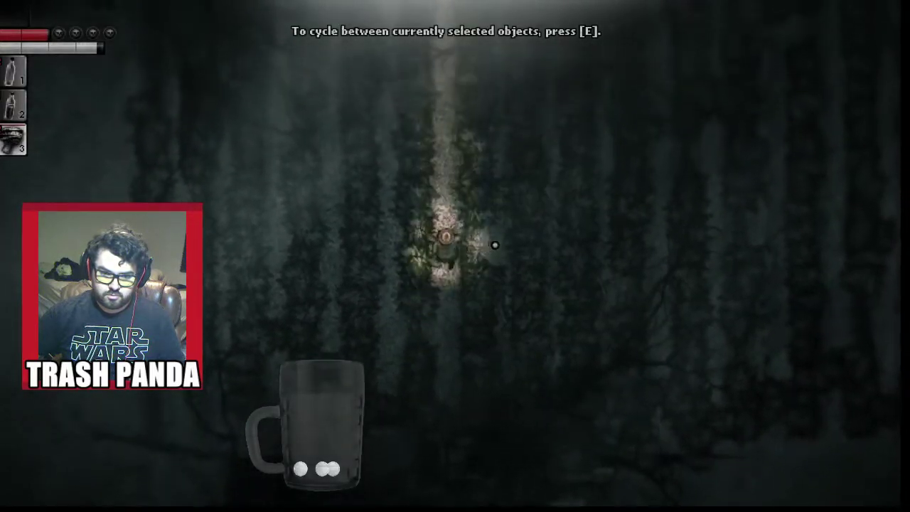
pyautogui.press('w')
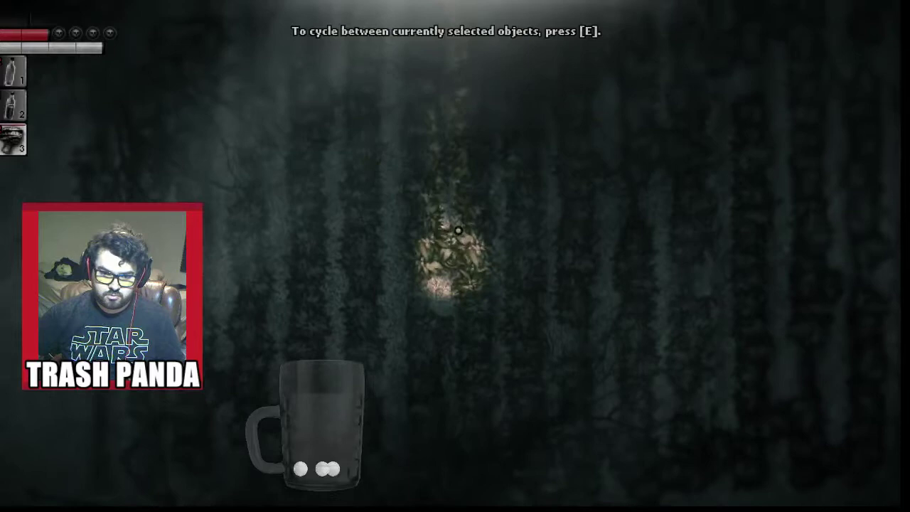
pyautogui.press('w')
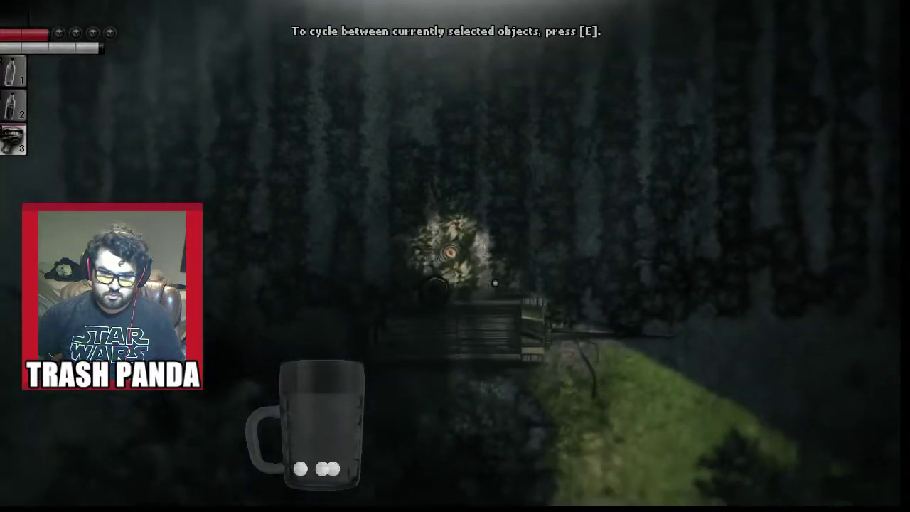
pyautogui.press('w')
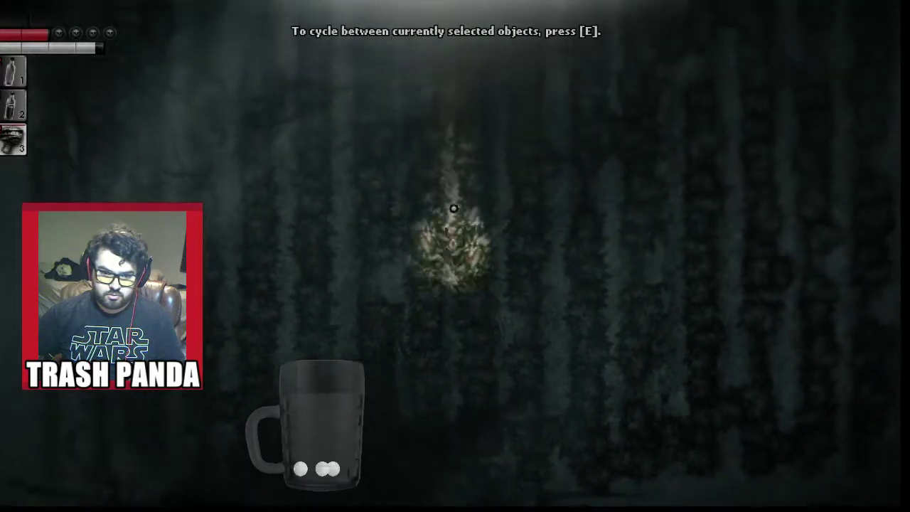
pyautogui.press('w')
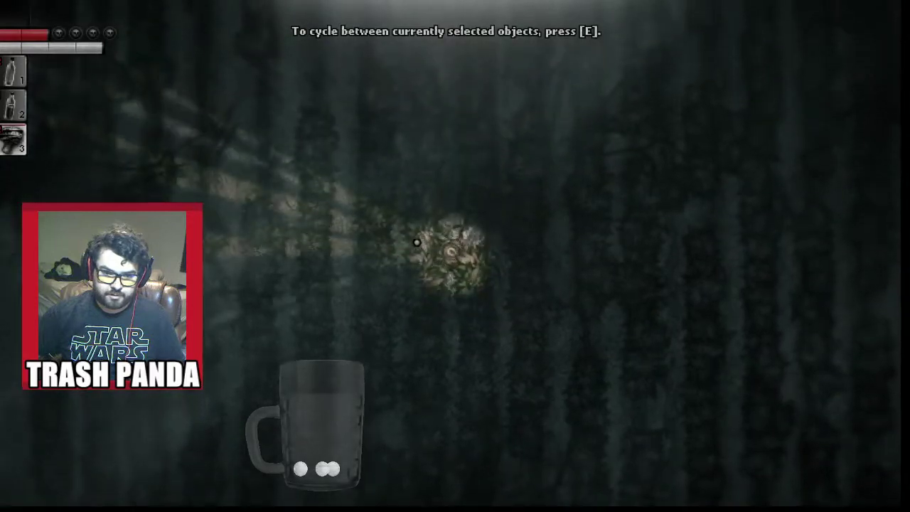
pyautogui.press('w')
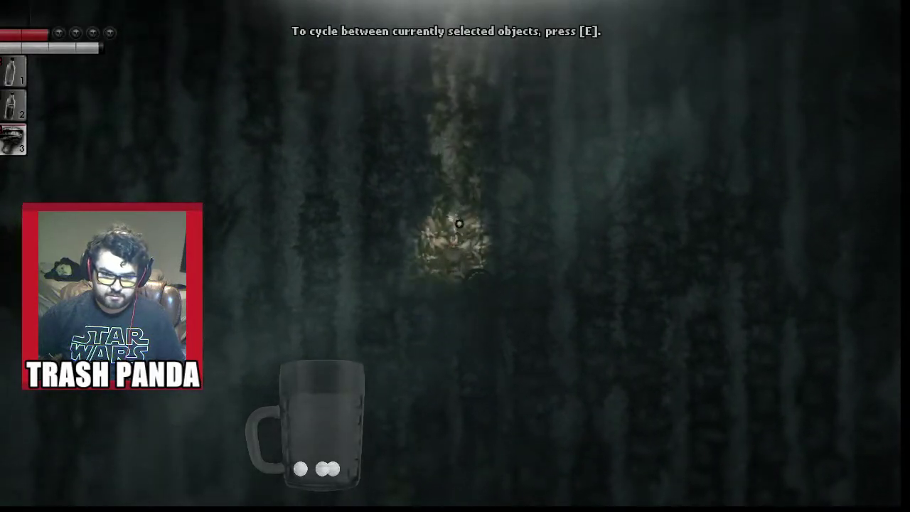
# - Harvest the poisonous mushroom patch for an Odd-looking mushroom and walk on
pyautogui.press('w')
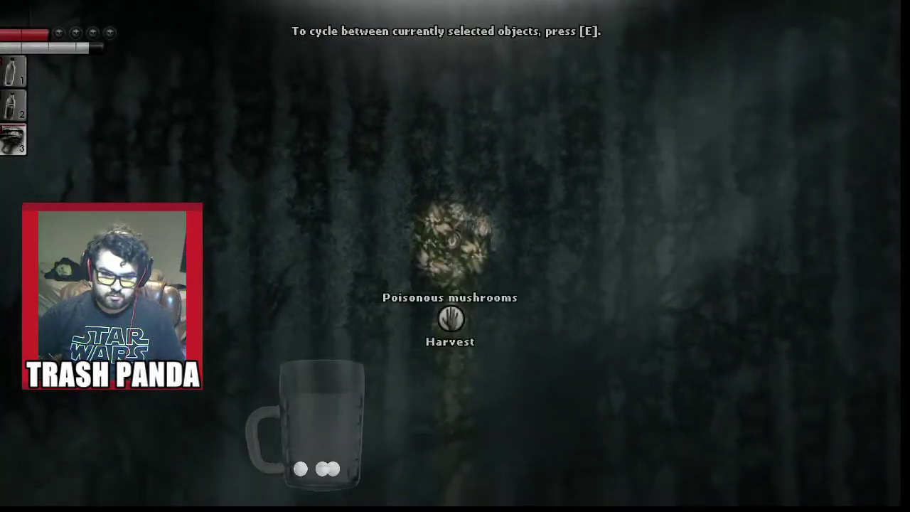
pyautogui.press('w')
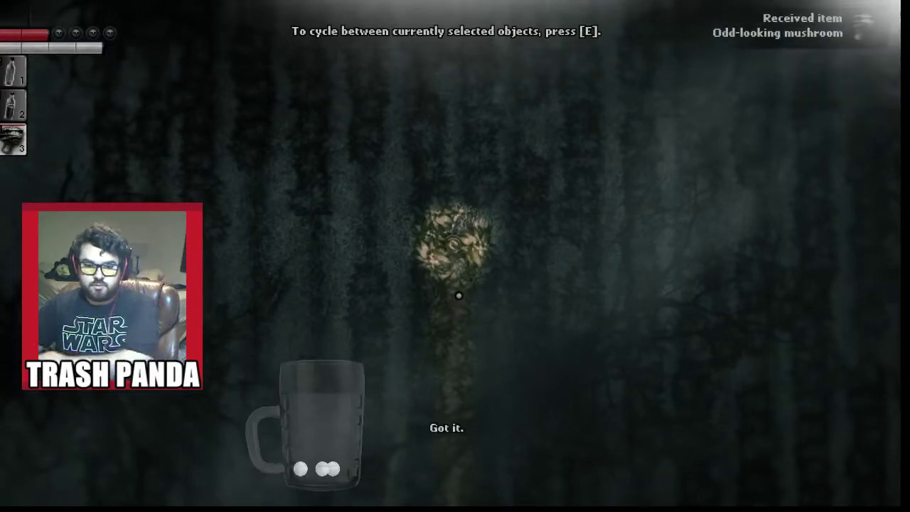
pyautogui.press('w')
pyautogui.press('w')
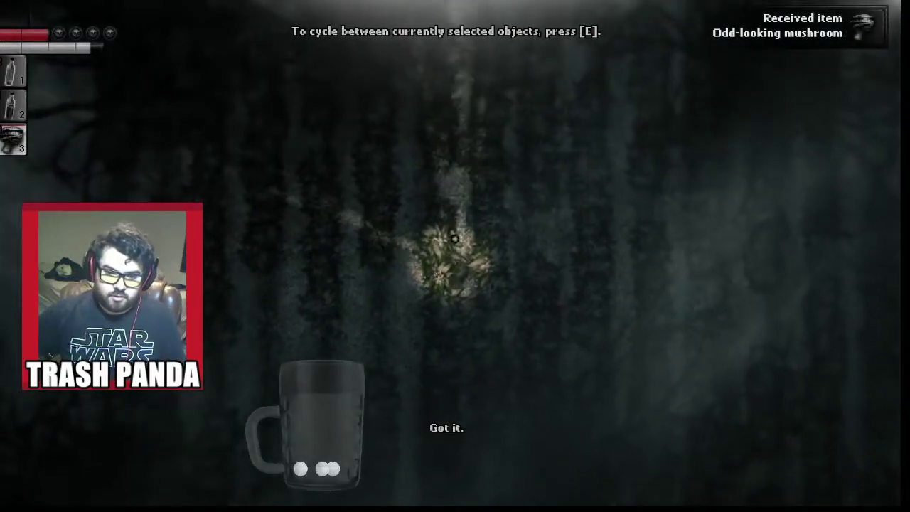
pyautogui.press('w')
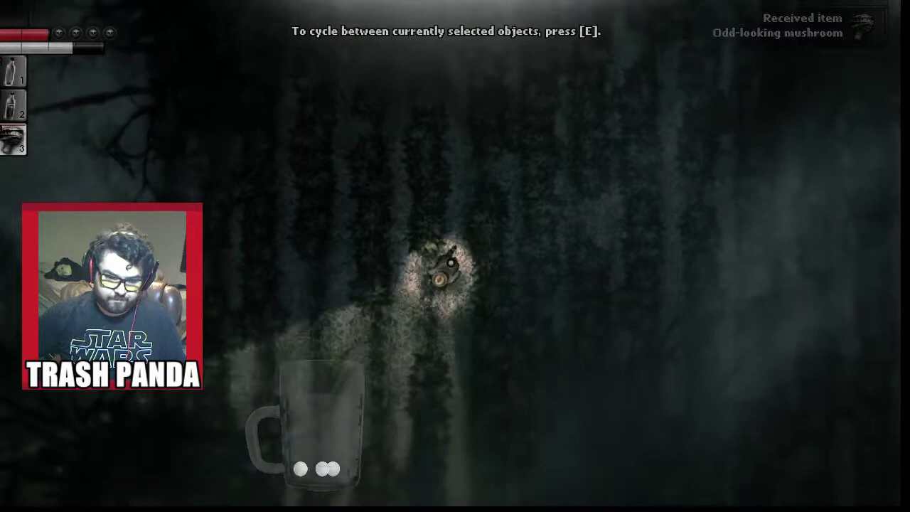
pyautogui.press('w')
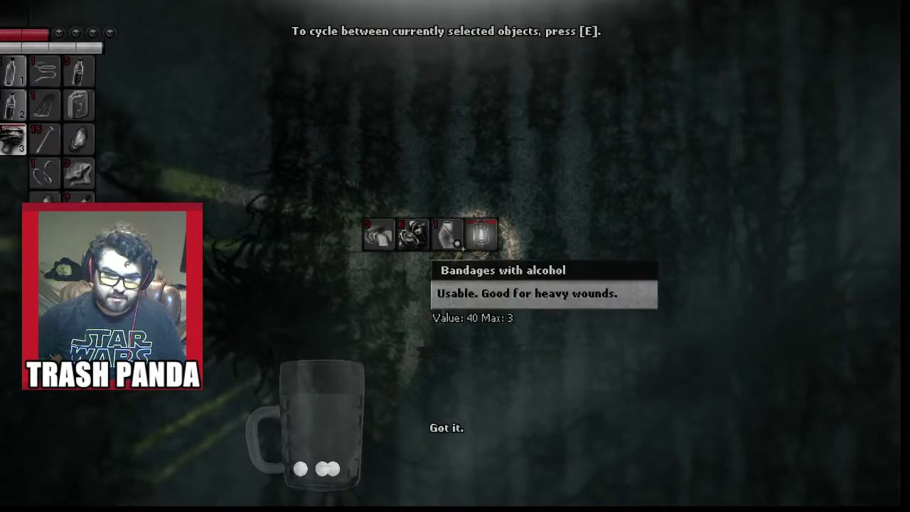
# - Take the scrap metal from the container, step away, then reopen it
pyautogui.doubleClick(412, 235)
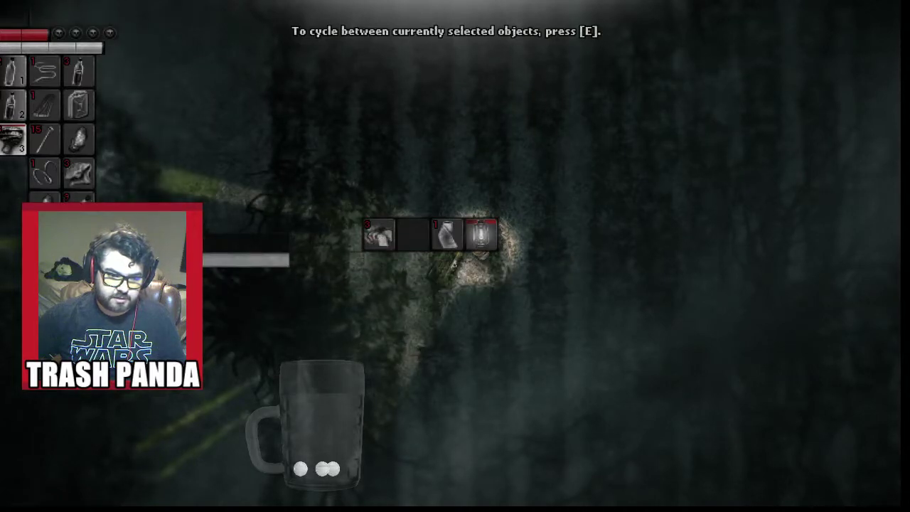
pyautogui.press('Escape')
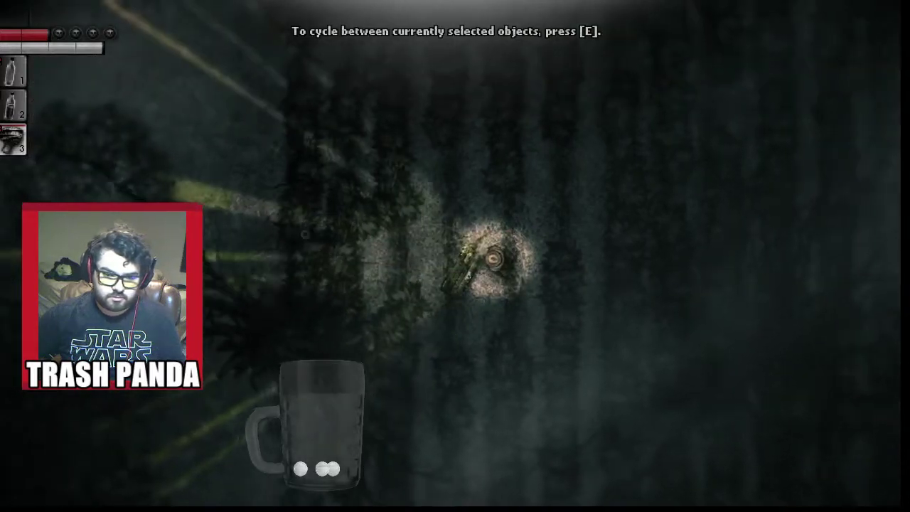
pyautogui.press('w')
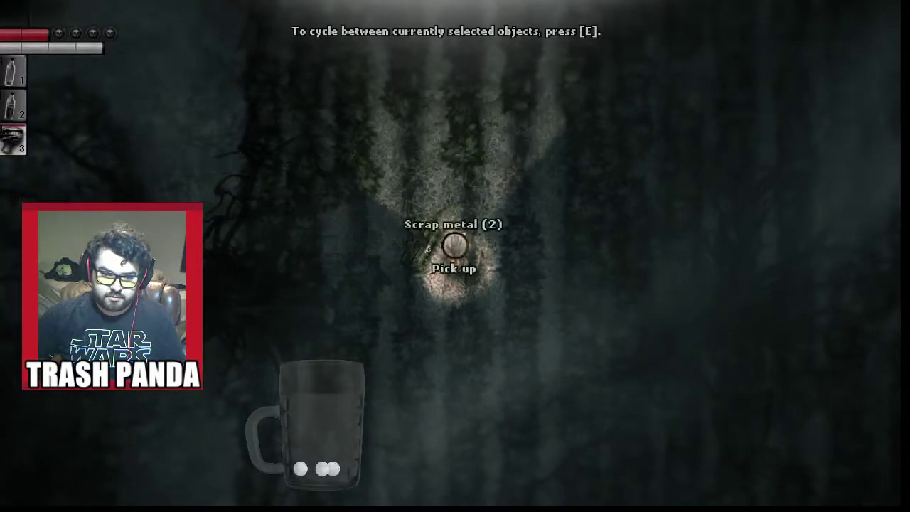
pyautogui.click(446, 245)
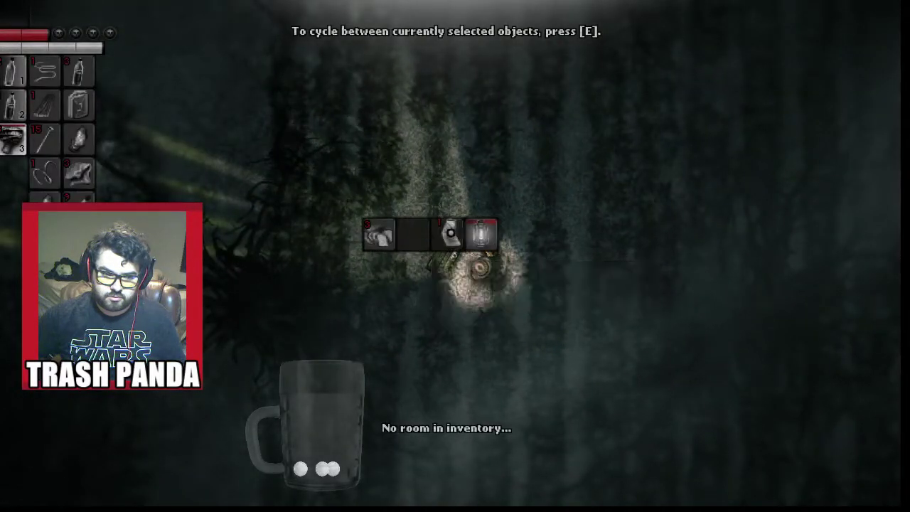
# - Take the shiny stone, lantern and bread, leaving the empty bottle behind
pyautogui.click(441, 235)
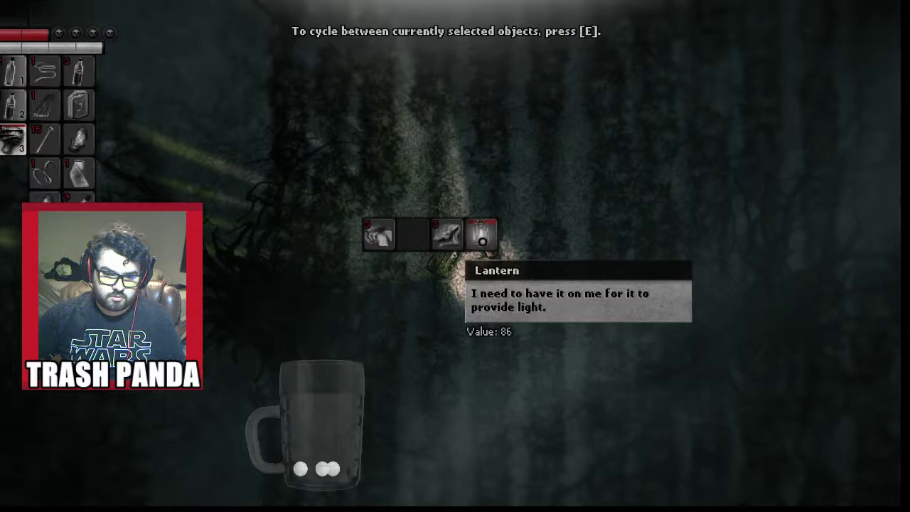
pyautogui.click(482, 236)
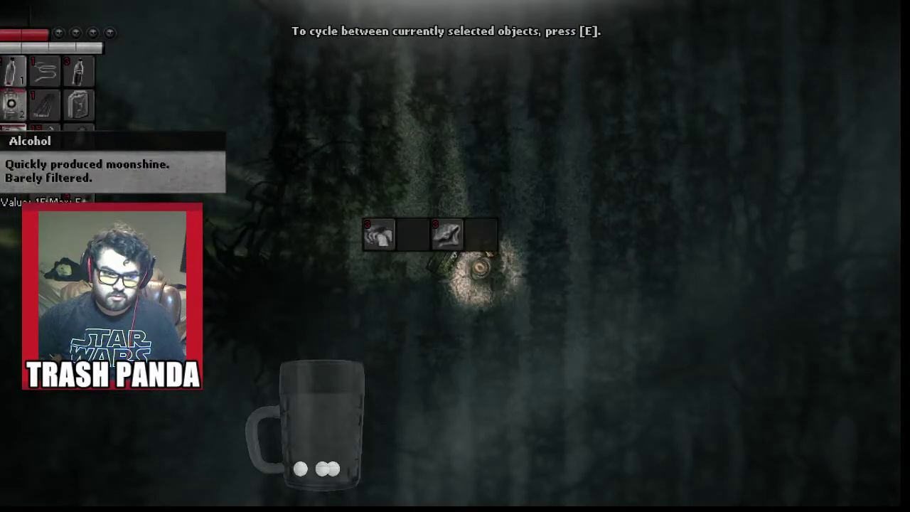
pyautogui.click(12, 74)
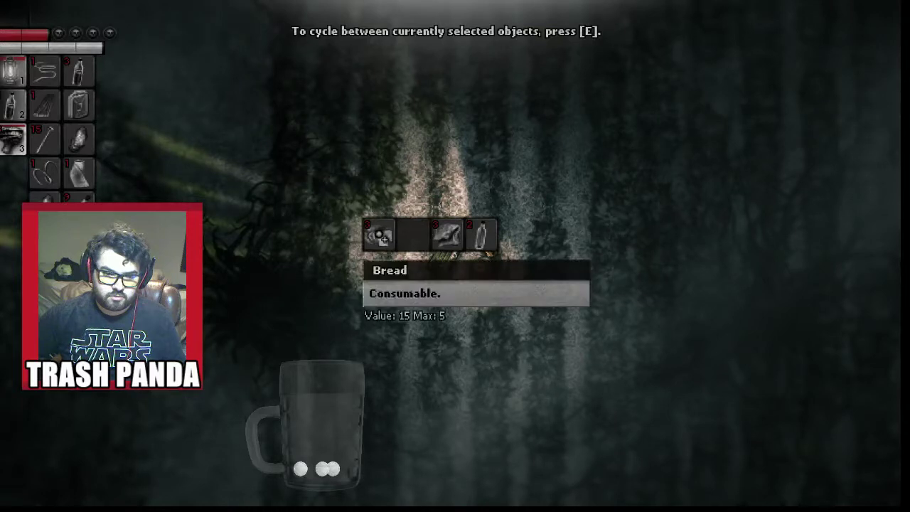
pyautogui.click(379, 236)
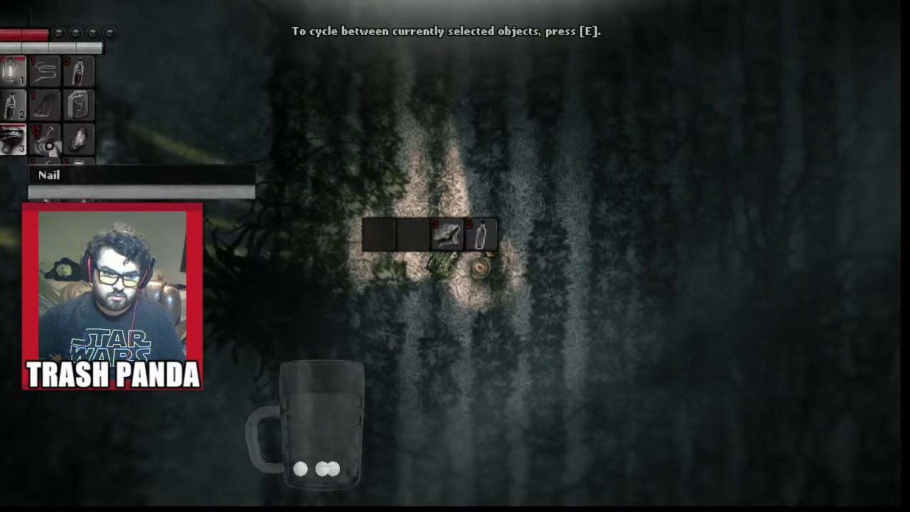
pyautogui.press('Tab')
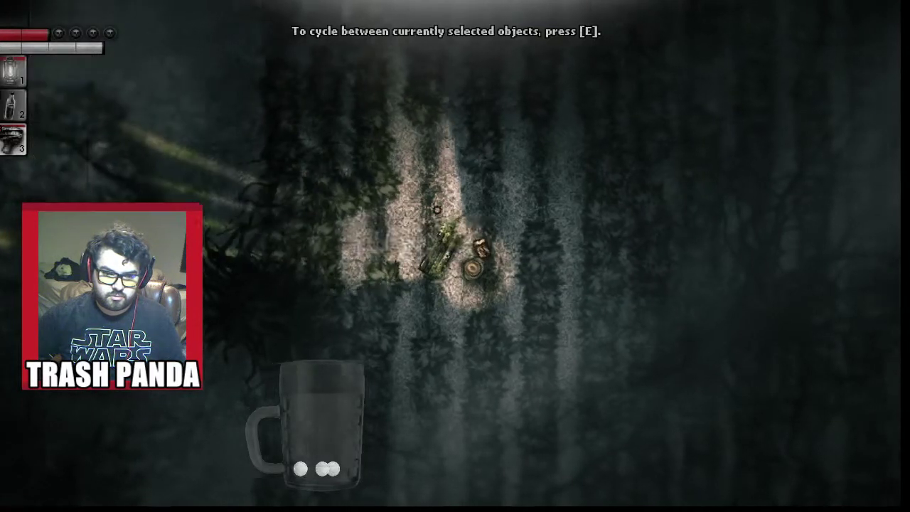
pyautogui.press('d')
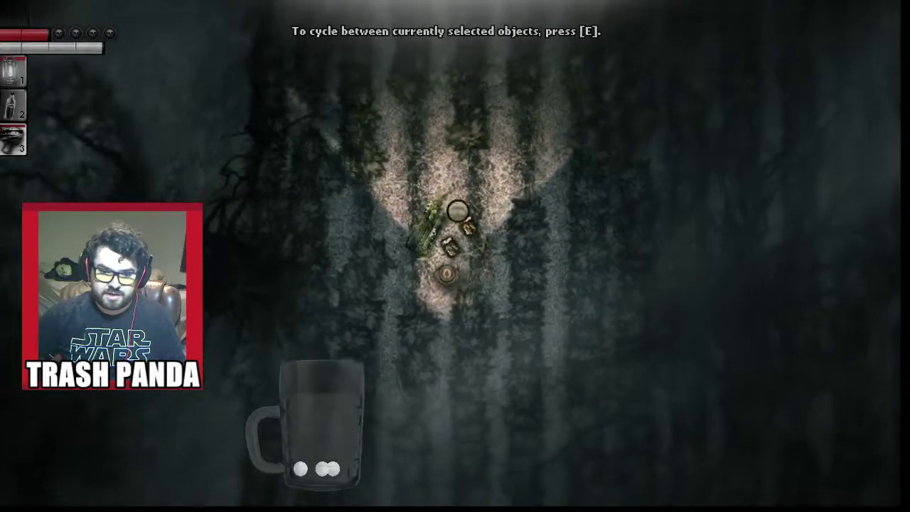
pyautogui.press('w')
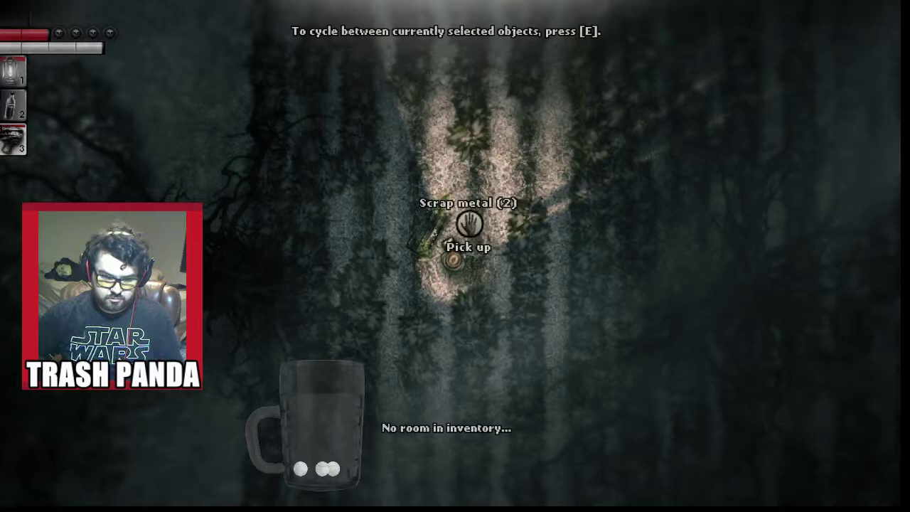
pyautogui.press('Tab')
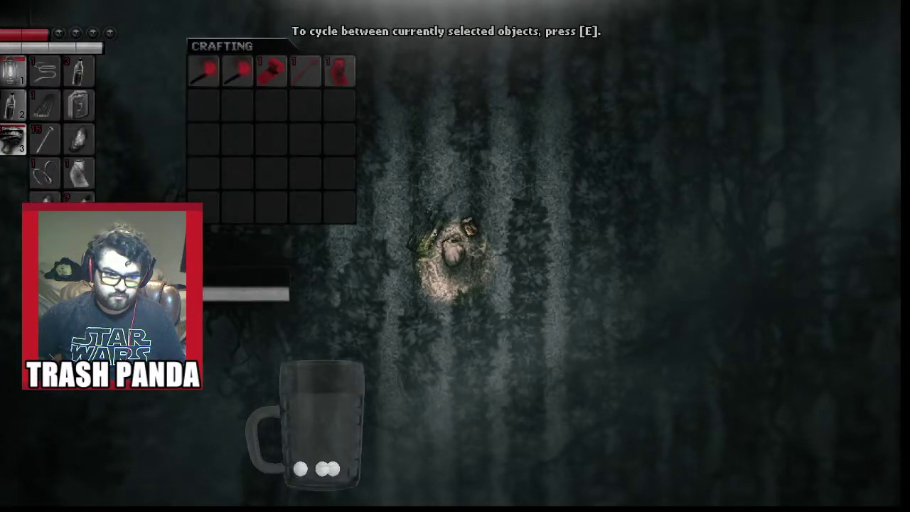
pyautogui.press('Tab')
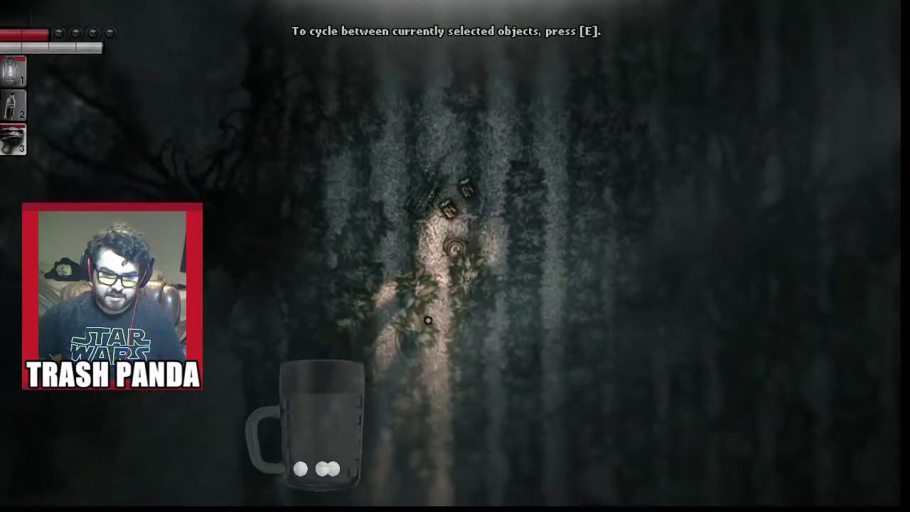
# - Back down briefly, then push north through the cornfield while under attack
pyautogui.press('s')
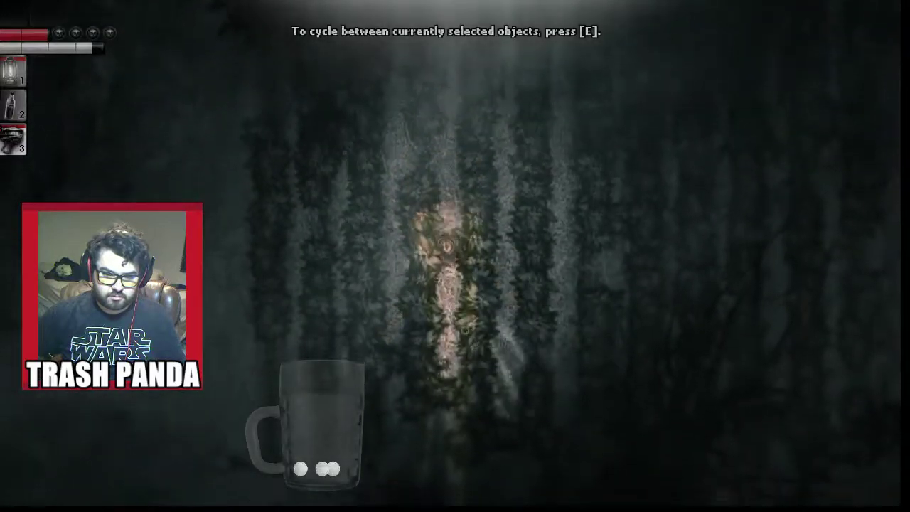
pyautogui.press('s')
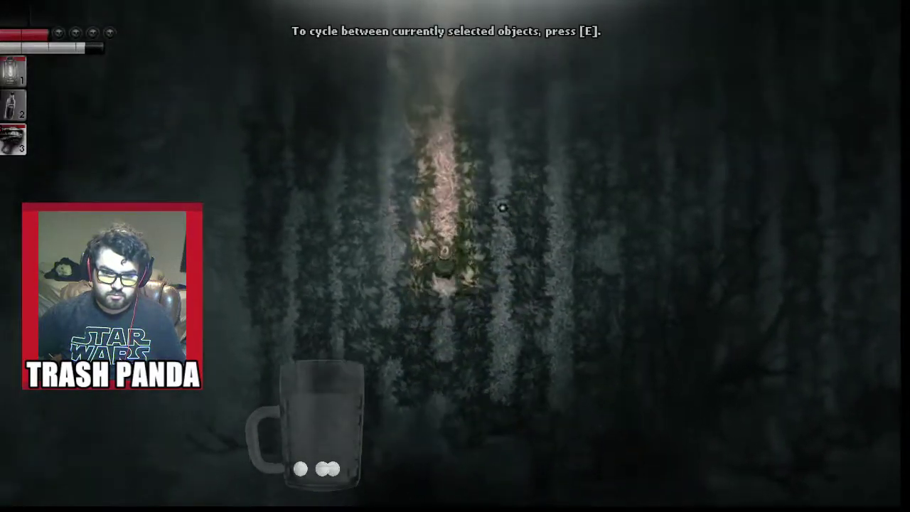
pyautogui.press('w')
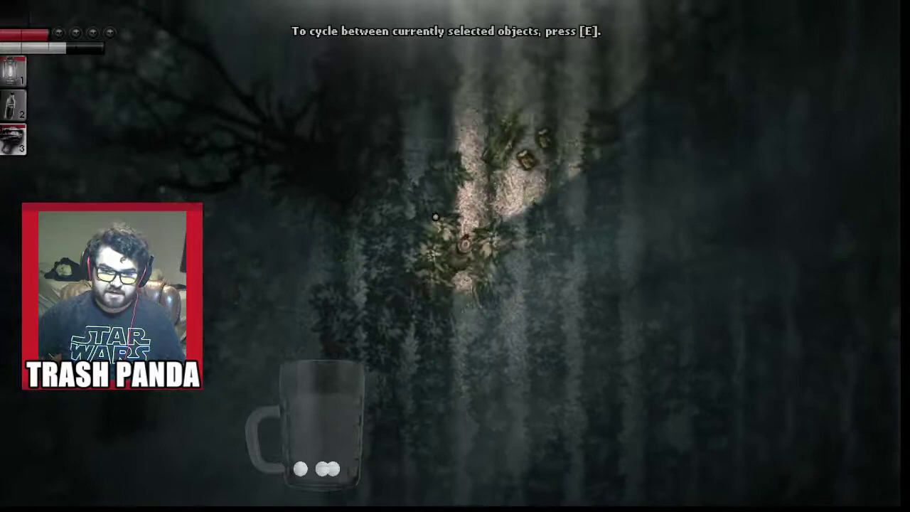
pyautogui.press('w')
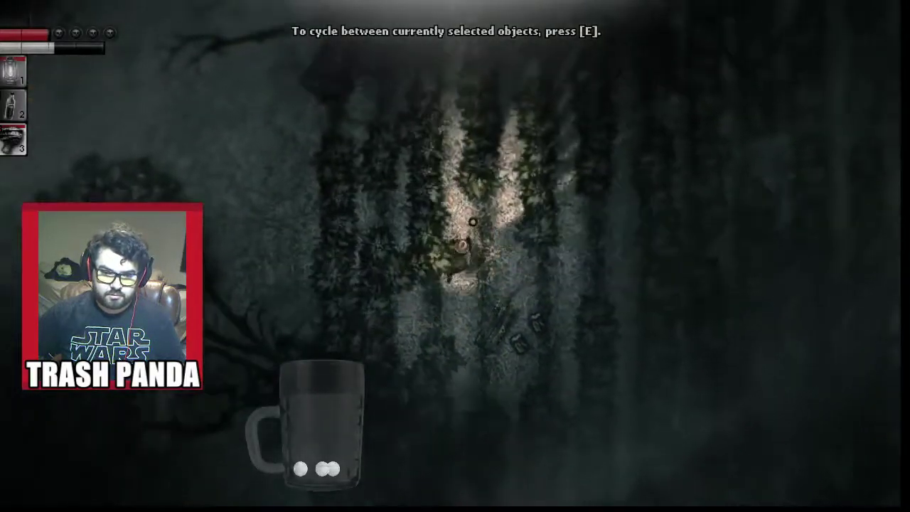
pyautogui.press('w')
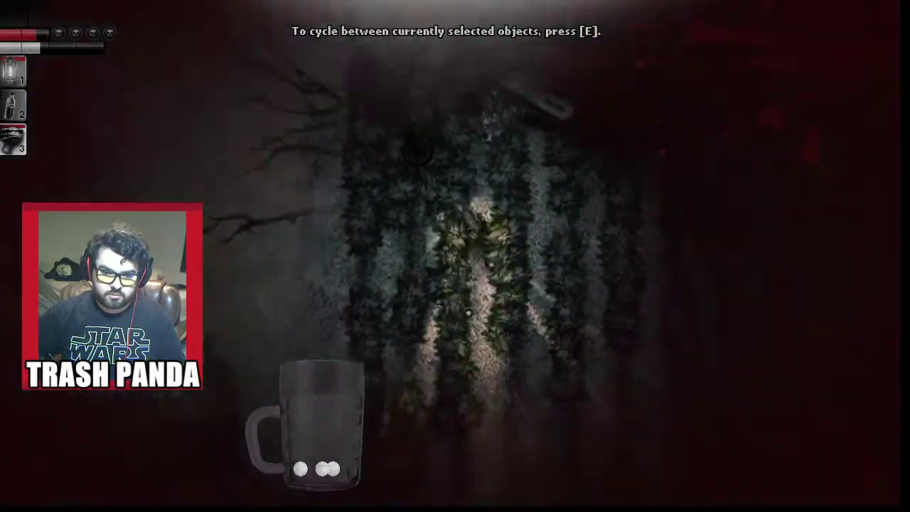
pyautogui.press('w')
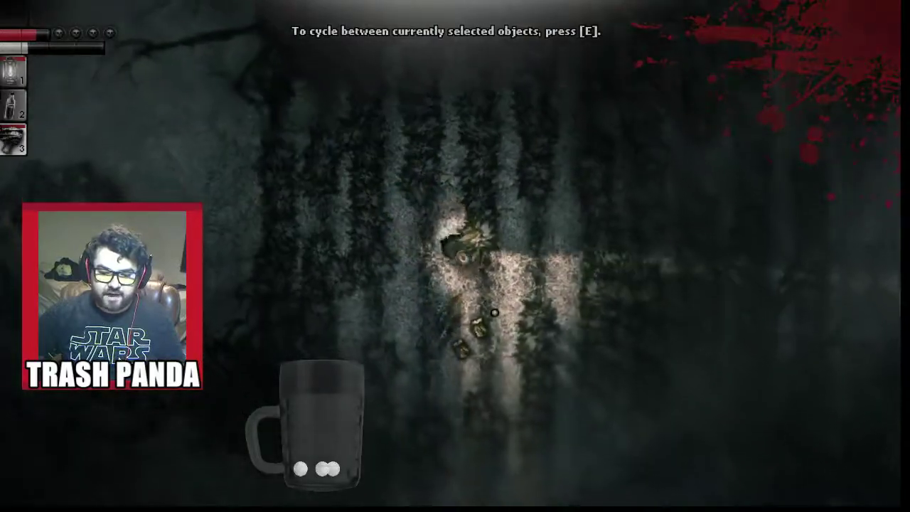
pyautogui.press('w')
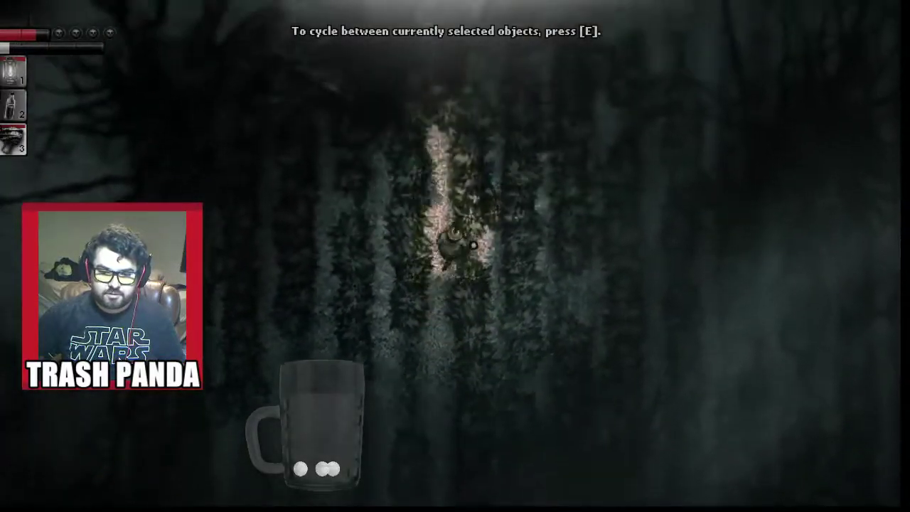
# - Keep fleeing through the cornfield to the tree at its far edge
pyautogui.press('w')
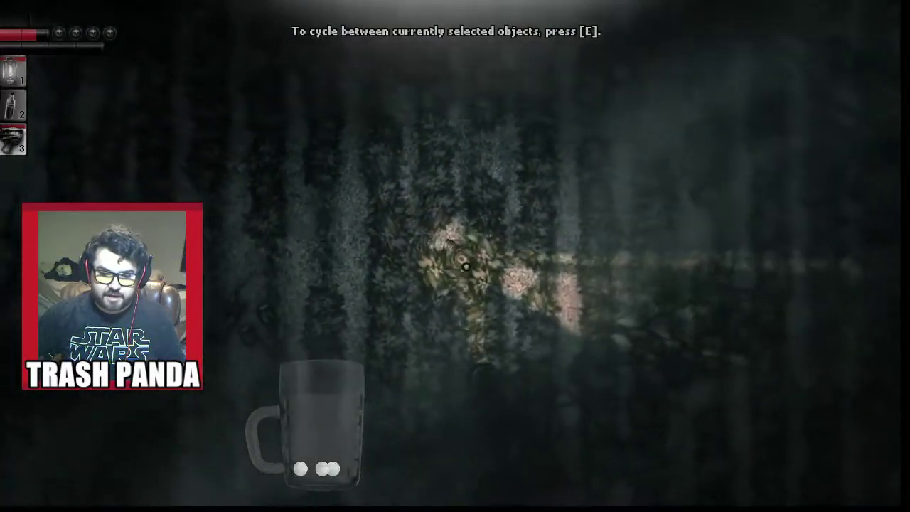
pyautogui.press('w')
pyautogui.press('w')
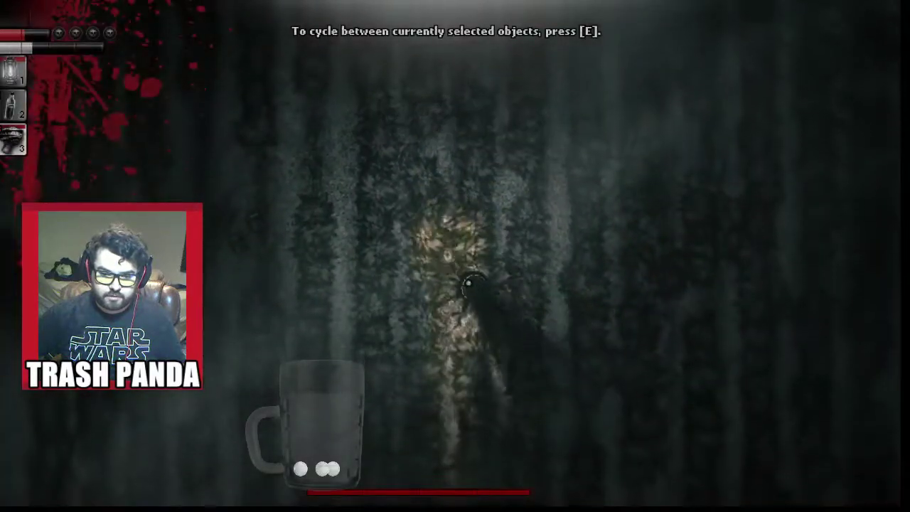
pyautogui.press('w')
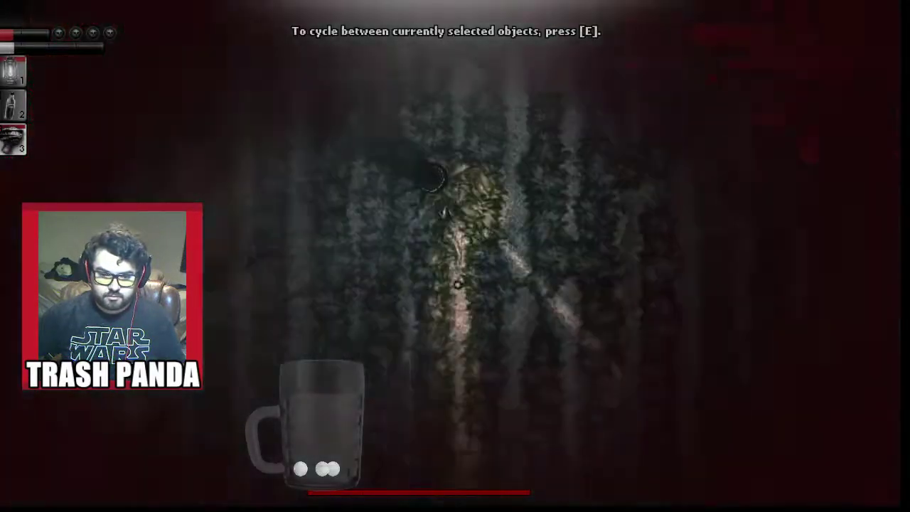
pyautogui.press('w')
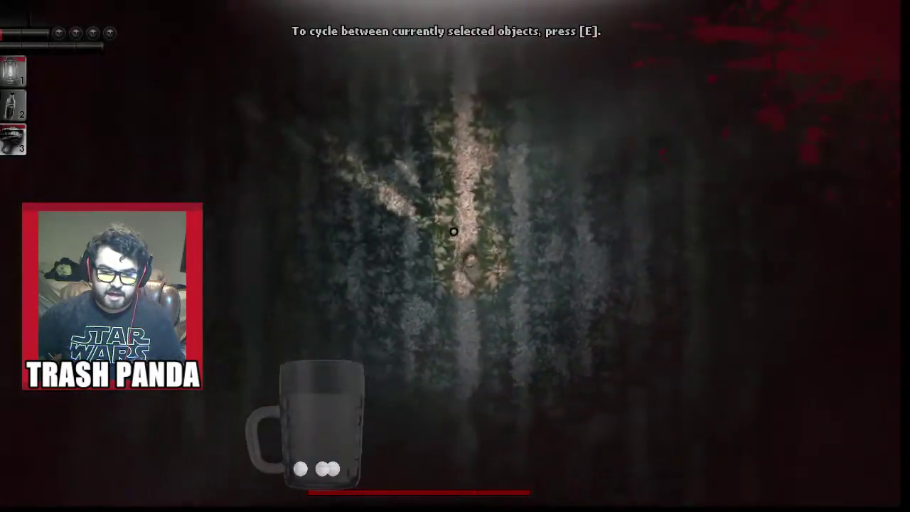
pyautogui.press('w')
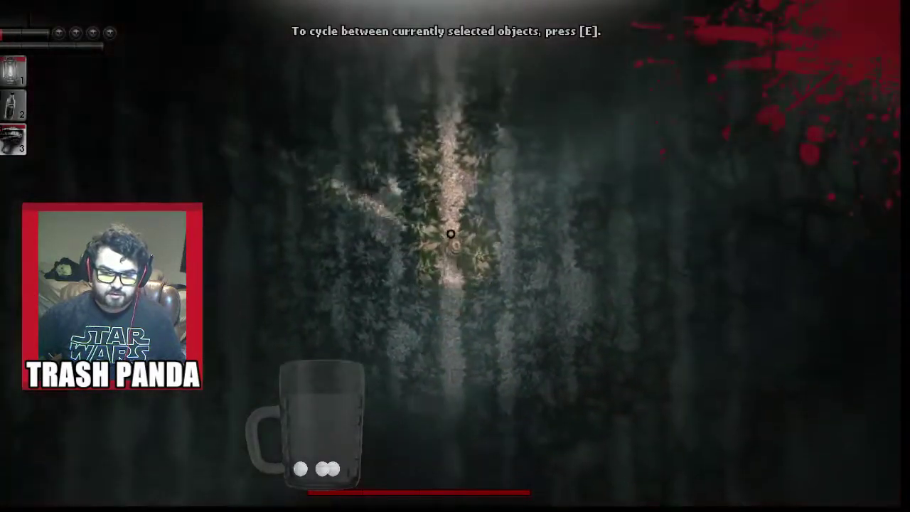
pyautogui.press('w')
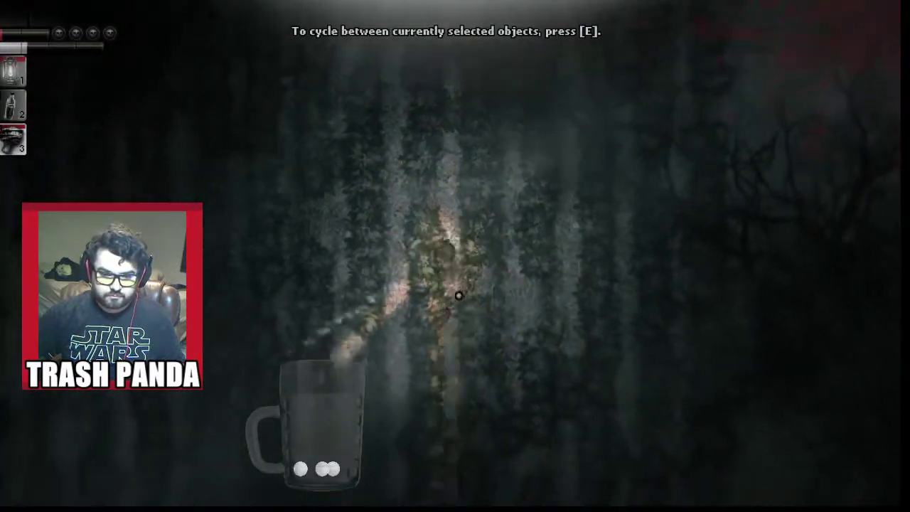
pyautogui.press('w')
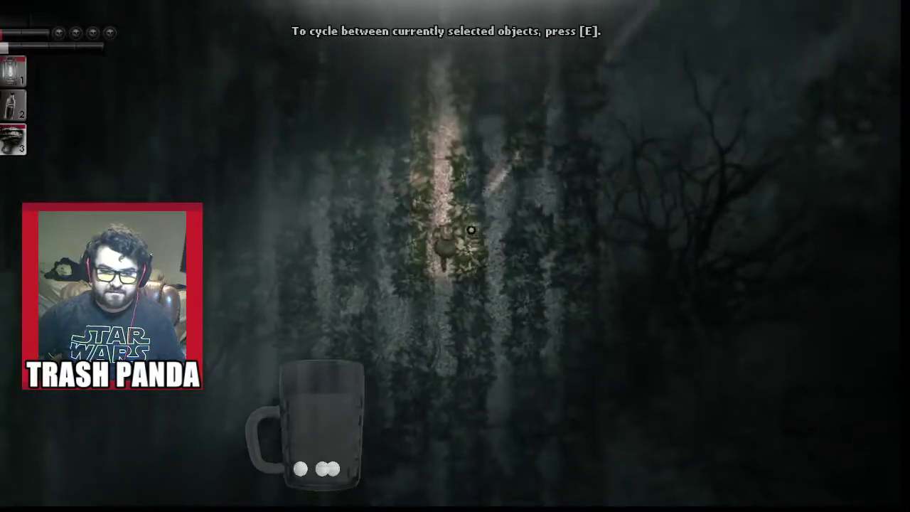
pyautogui.press('w')
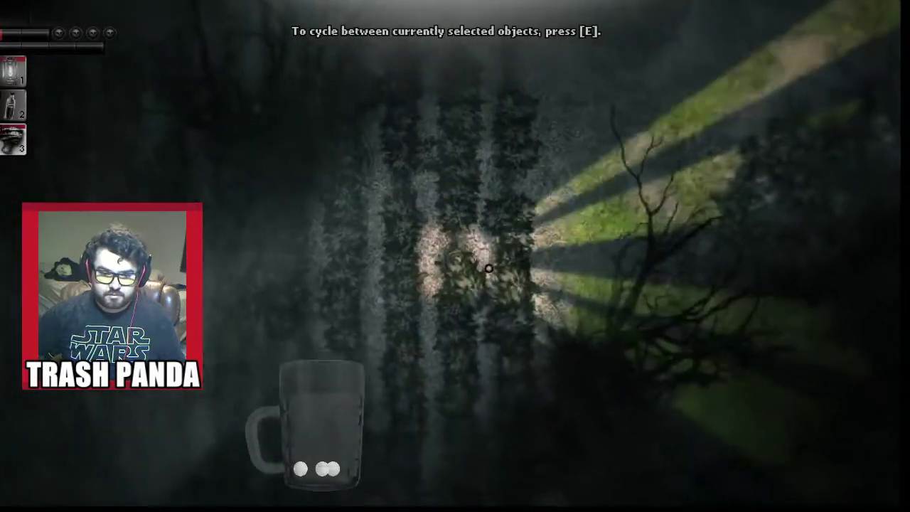
# - Run out of the cornfield and across the clearing toward the fence
pyautogui.press('w')
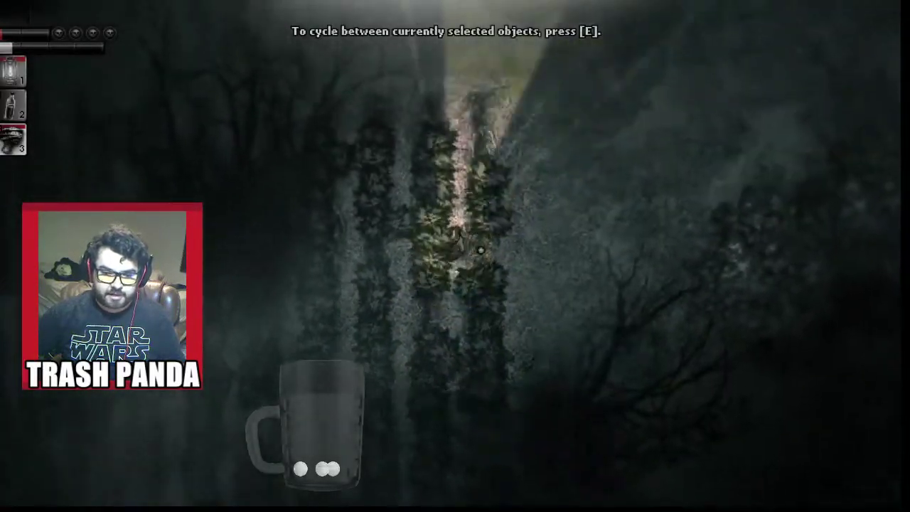
pyautogui.press('w')
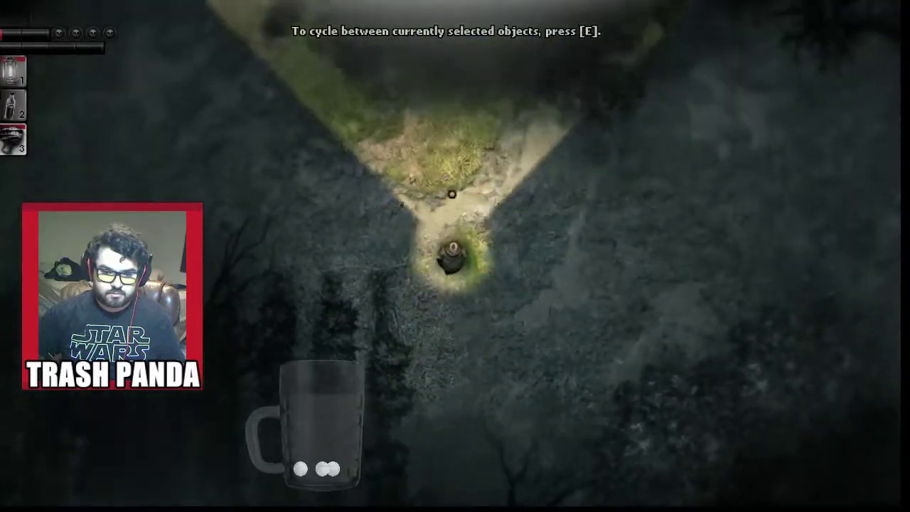
pyautogui.press('w')
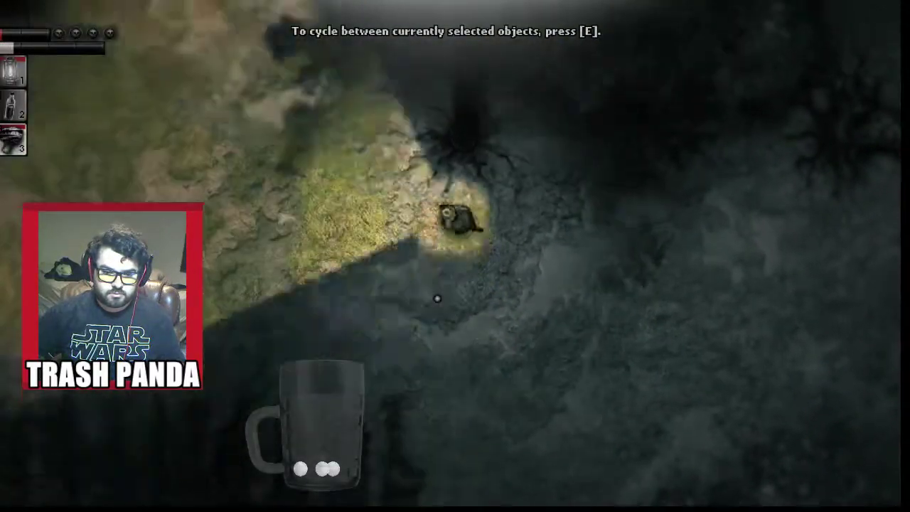
pyautogui.press('w')
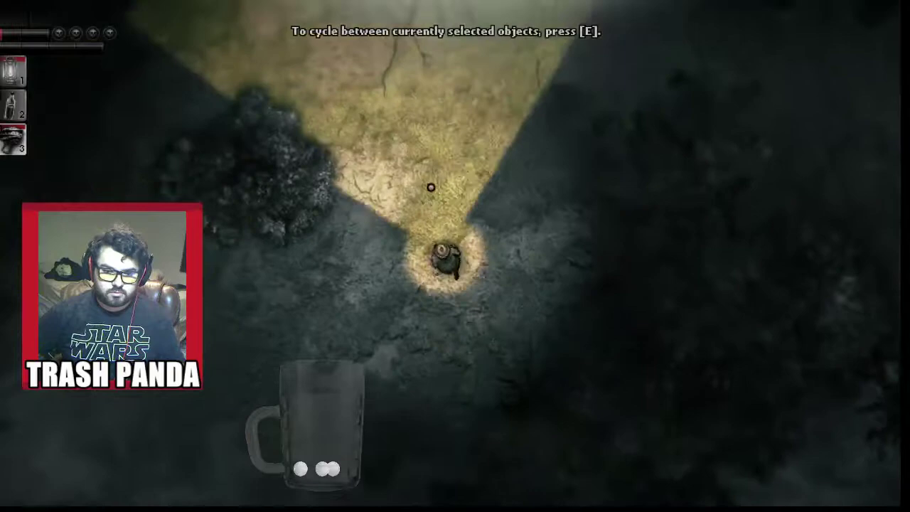
pyautogui.press('w')
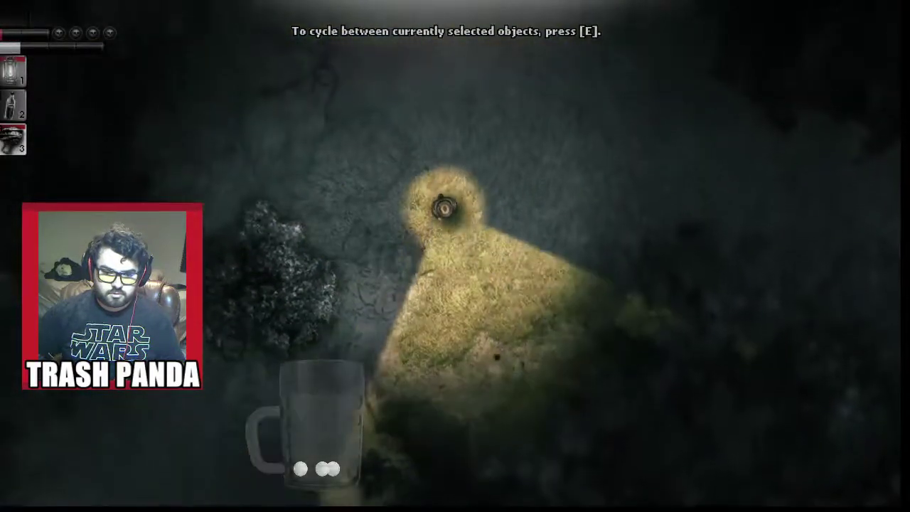
pyautogui.press('w')
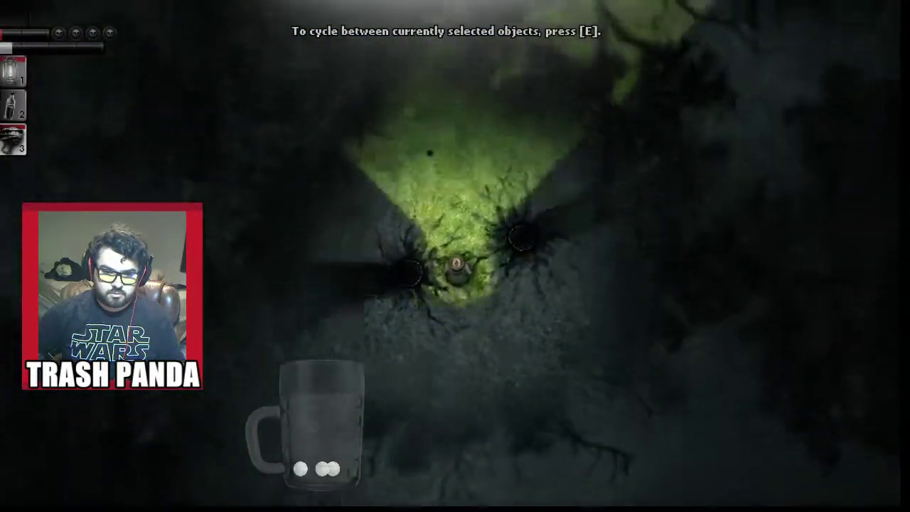
pyautogui.press('w')
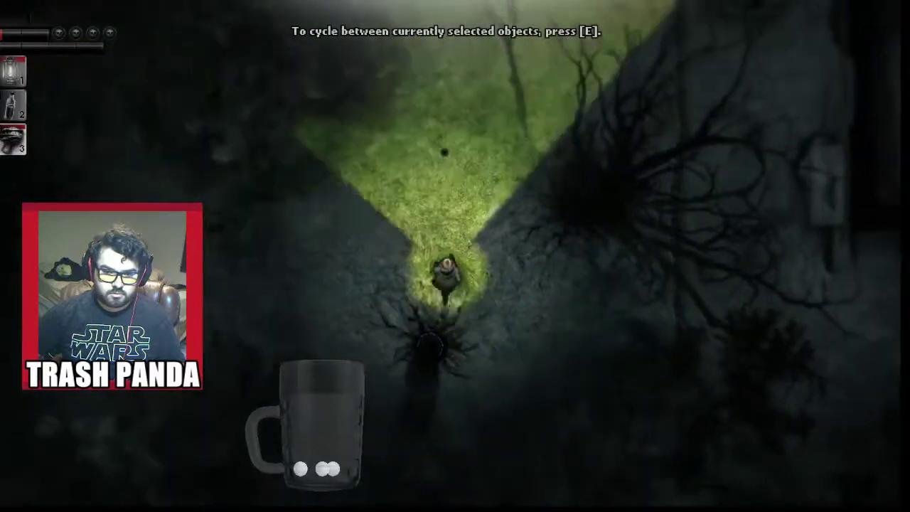
pyautogui.press('w')
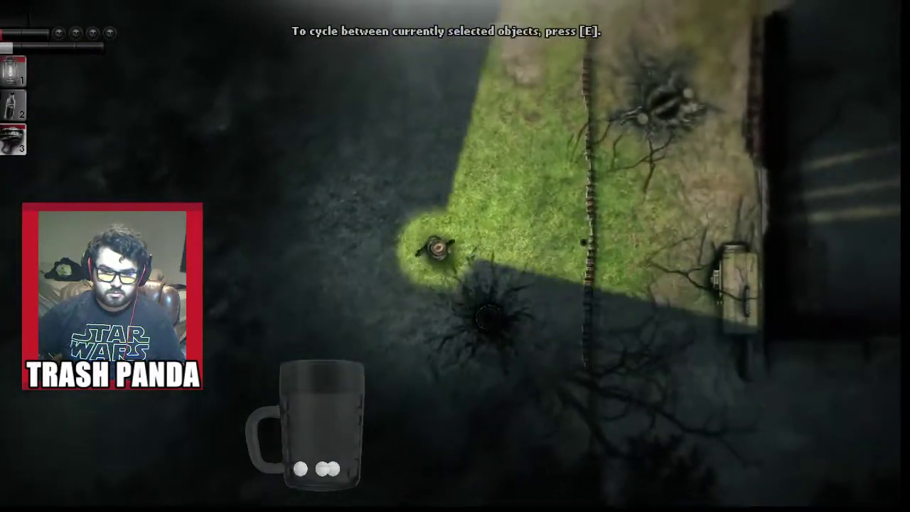
# - Move right along the fence past the barricaded window and through the doorway
pyautogui.press('d')
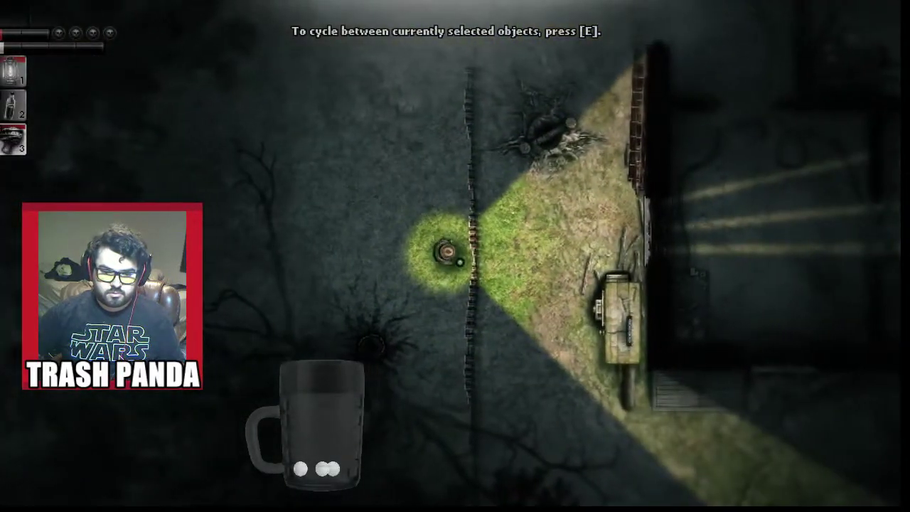
pyautogui.press('d')
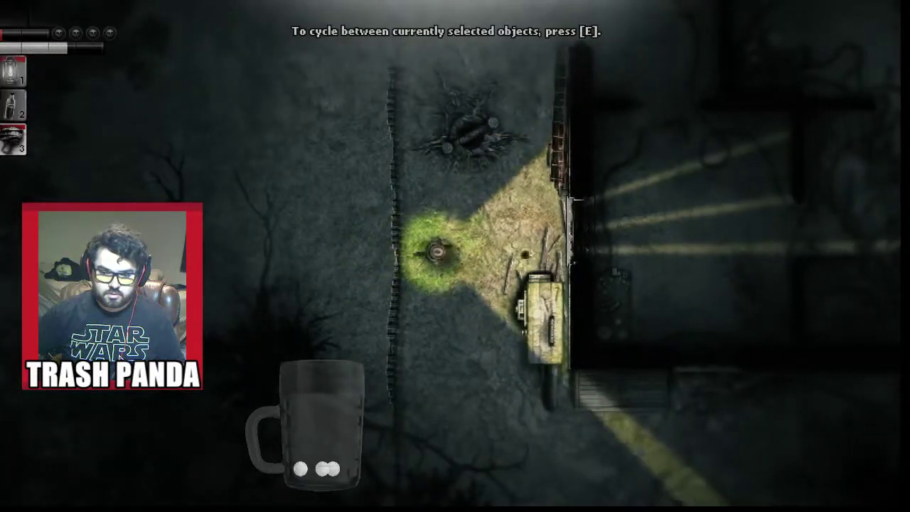
pyautogui.press('d')
pyautogui.press('e')
pyautogui.press('w')
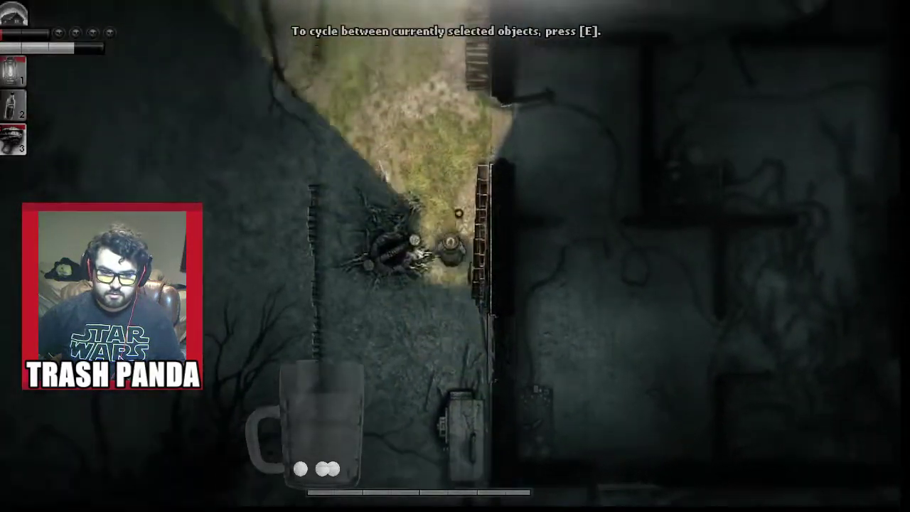
pyautogui.press('d')
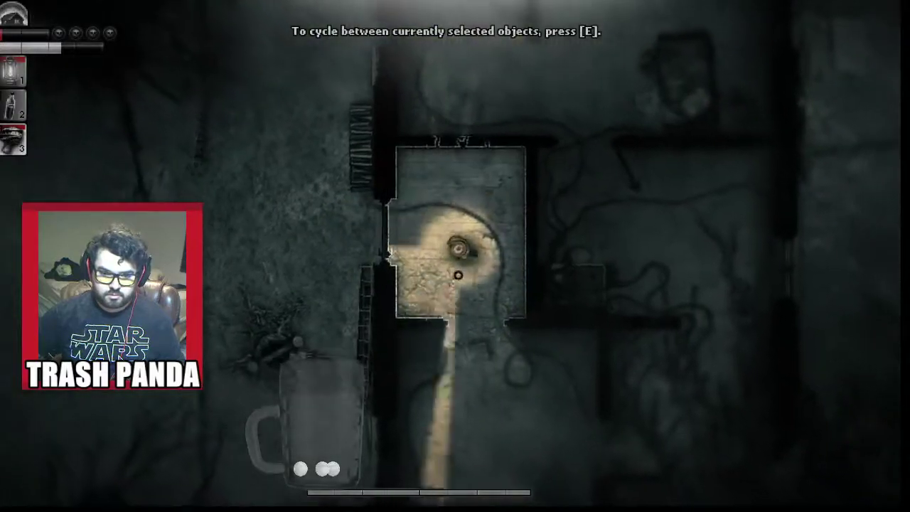